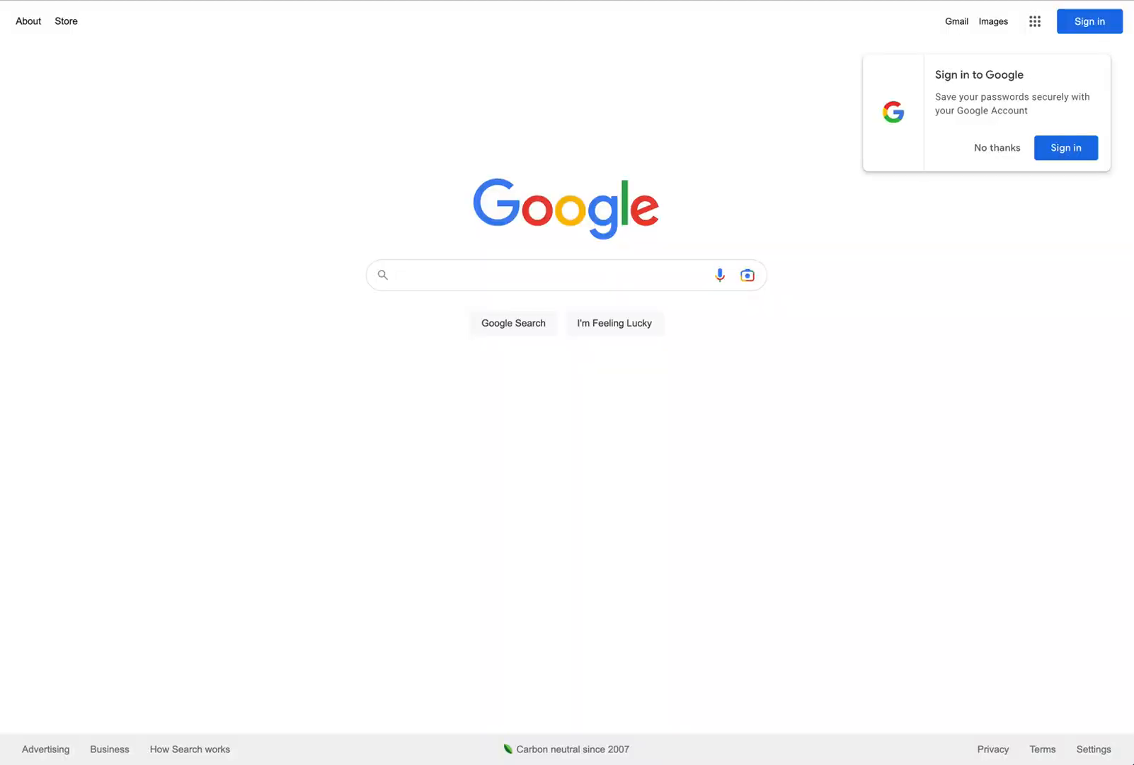
Step: Open a new browser window under a different Chrome profile
key("super+l")
type("j")
key("Return")
left_click(1096, 1)
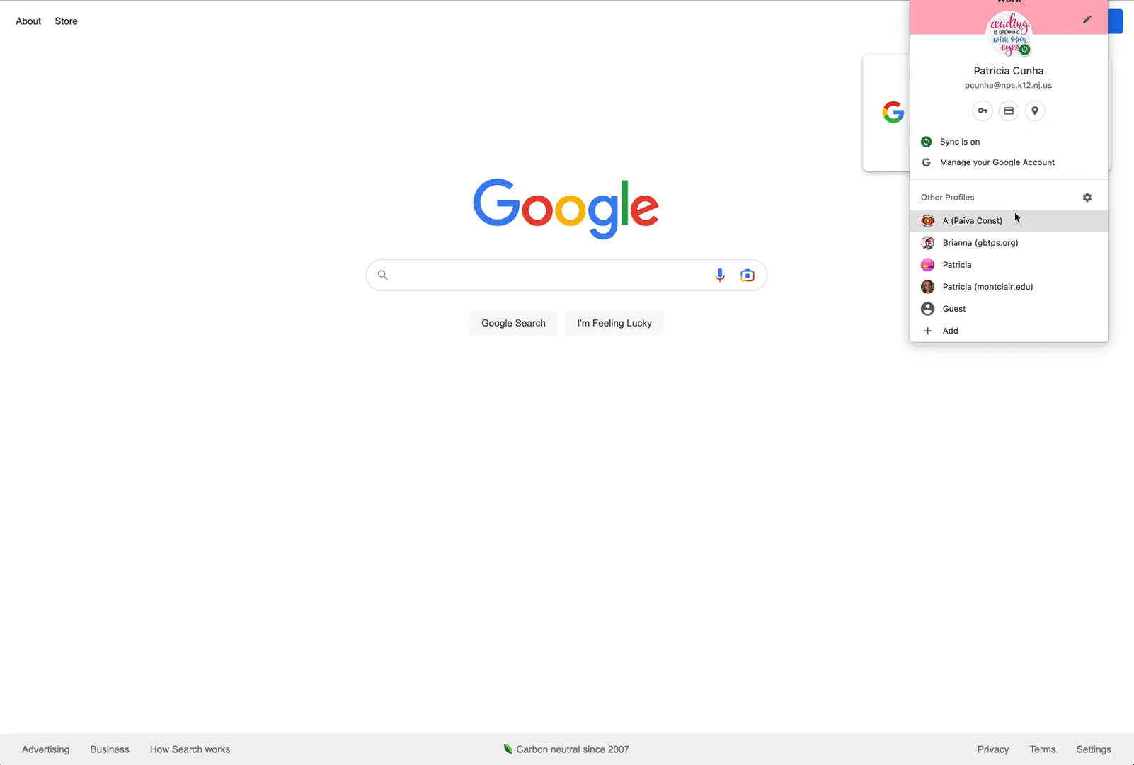
left_click(985, 264)
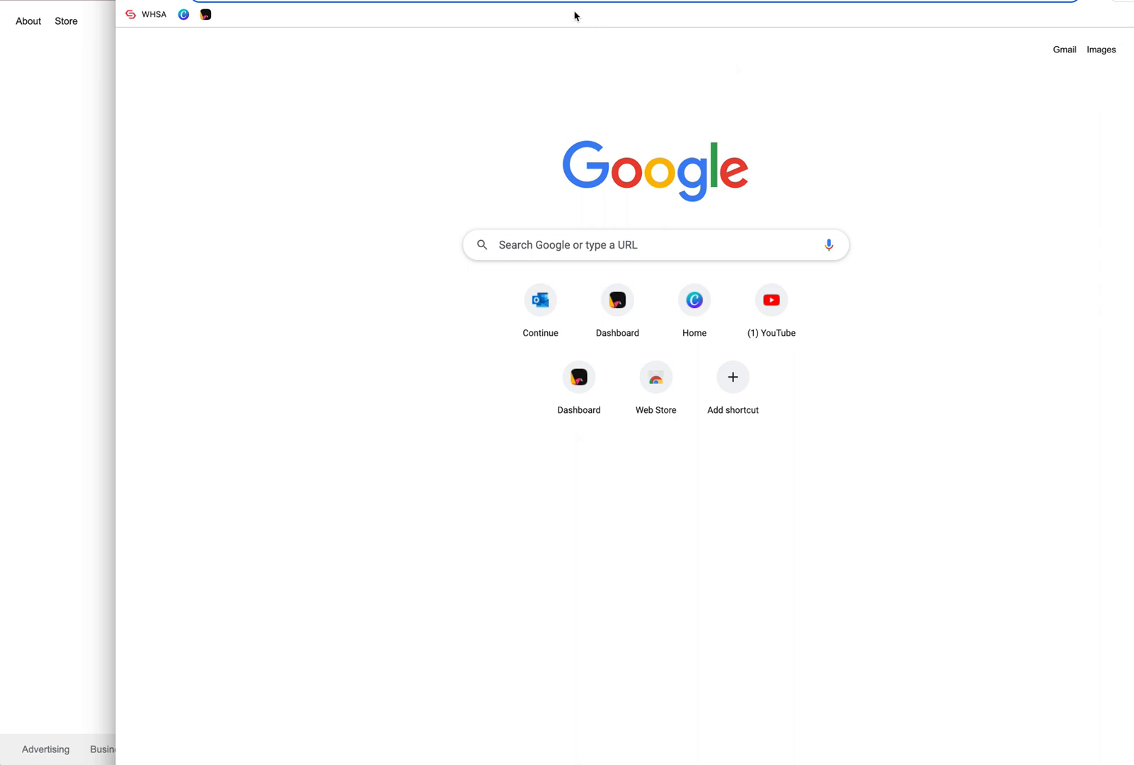
Step: Go to joinpd.com to reach the Pear Deck student join page
type("join")
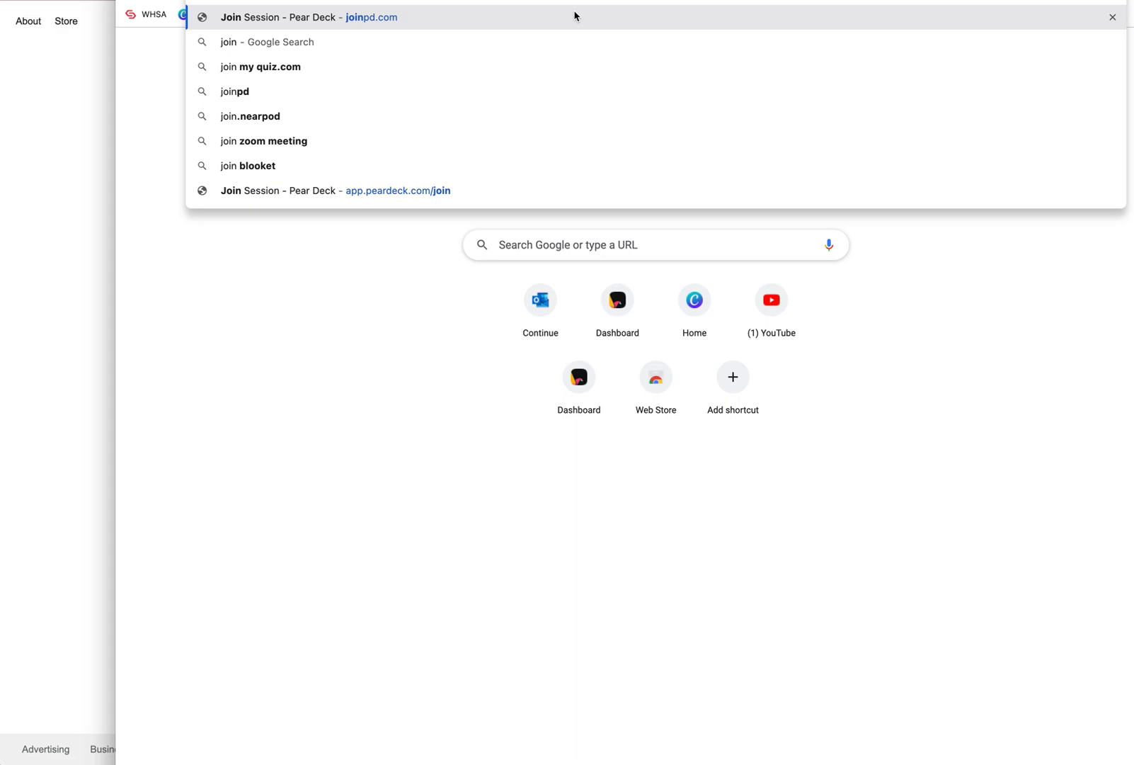
type("pd.com")
key("Return")
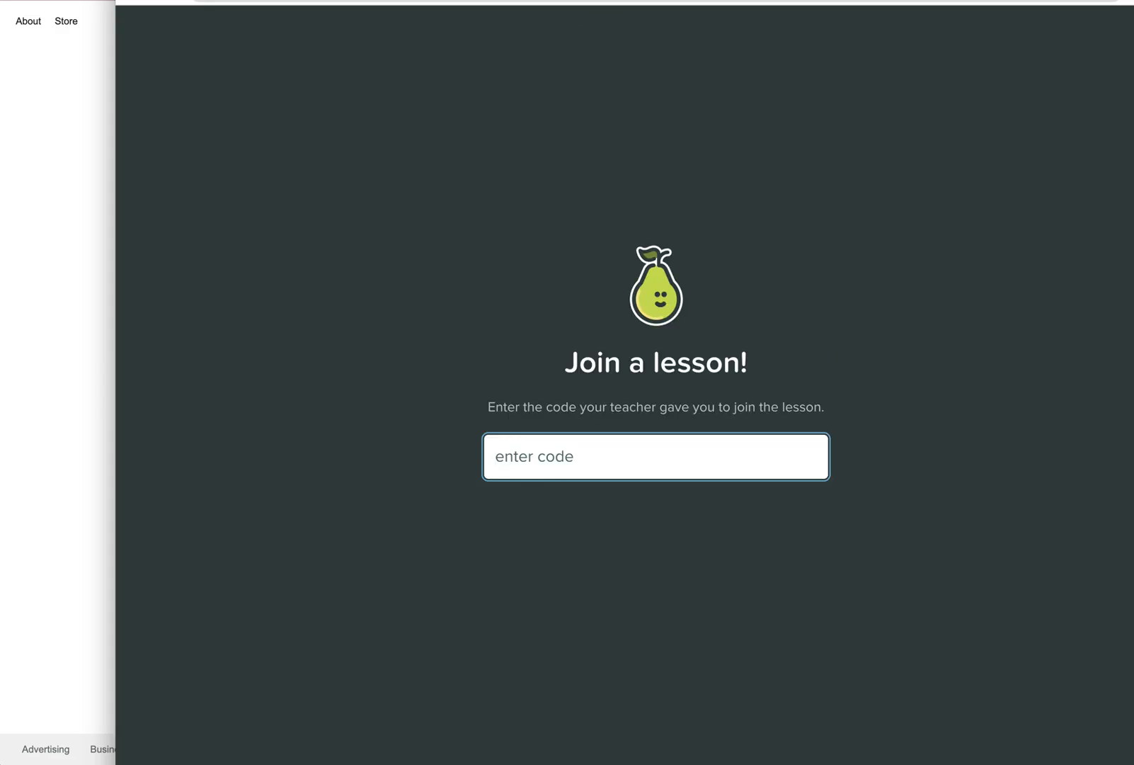
Step: Arrange the student join window and the presenter window side by side on the screen
left_click_drag(116, 2, 310, 64)
left_click_drag(1081, 80, 693, 1)
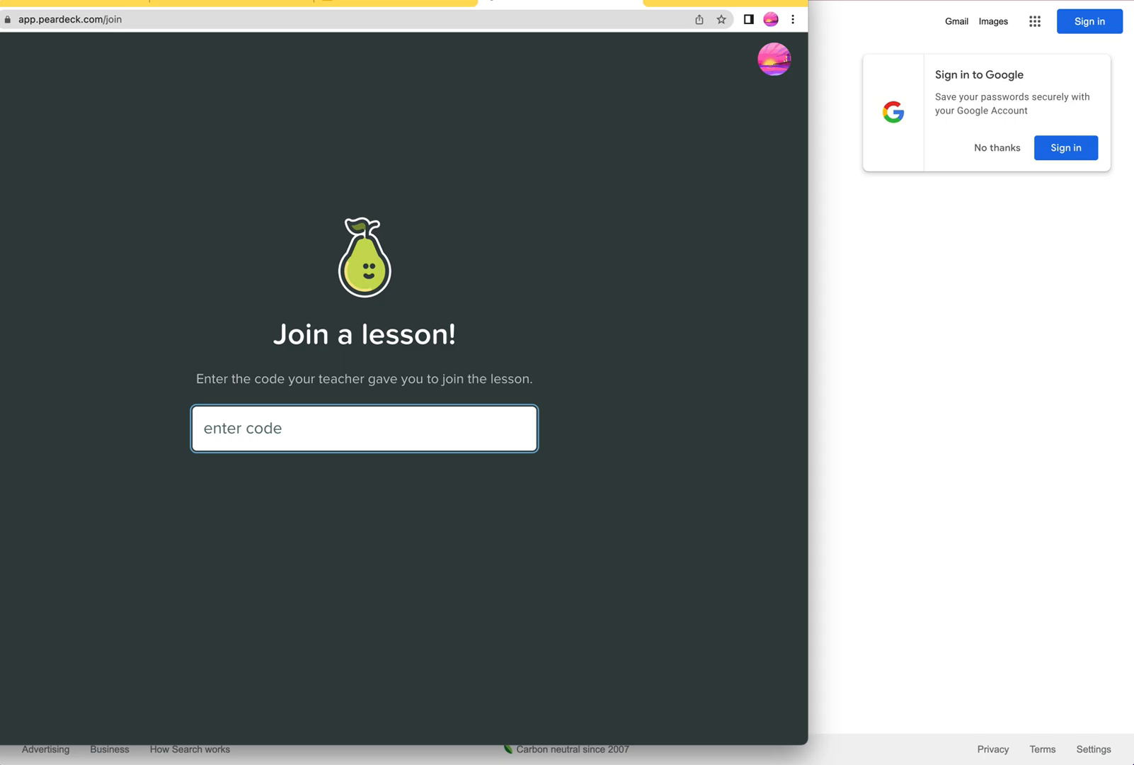
left_click(1008, 2)
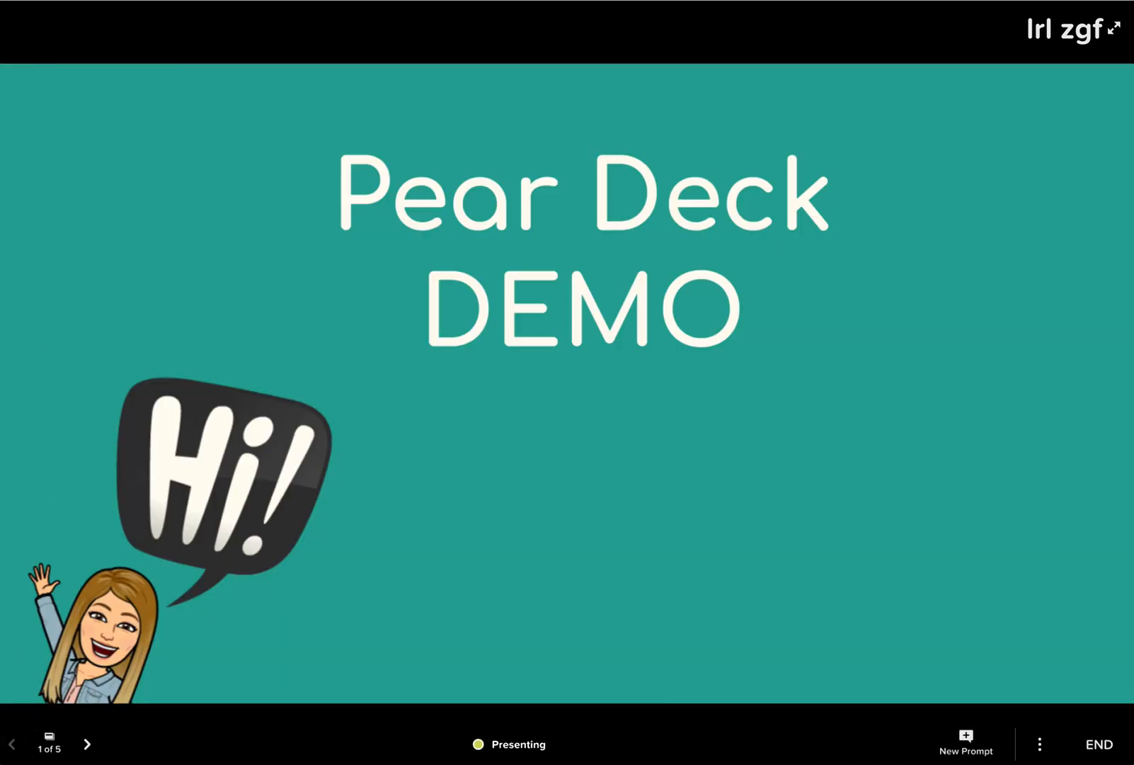
left_click_drag(1, 0, 600, 0)
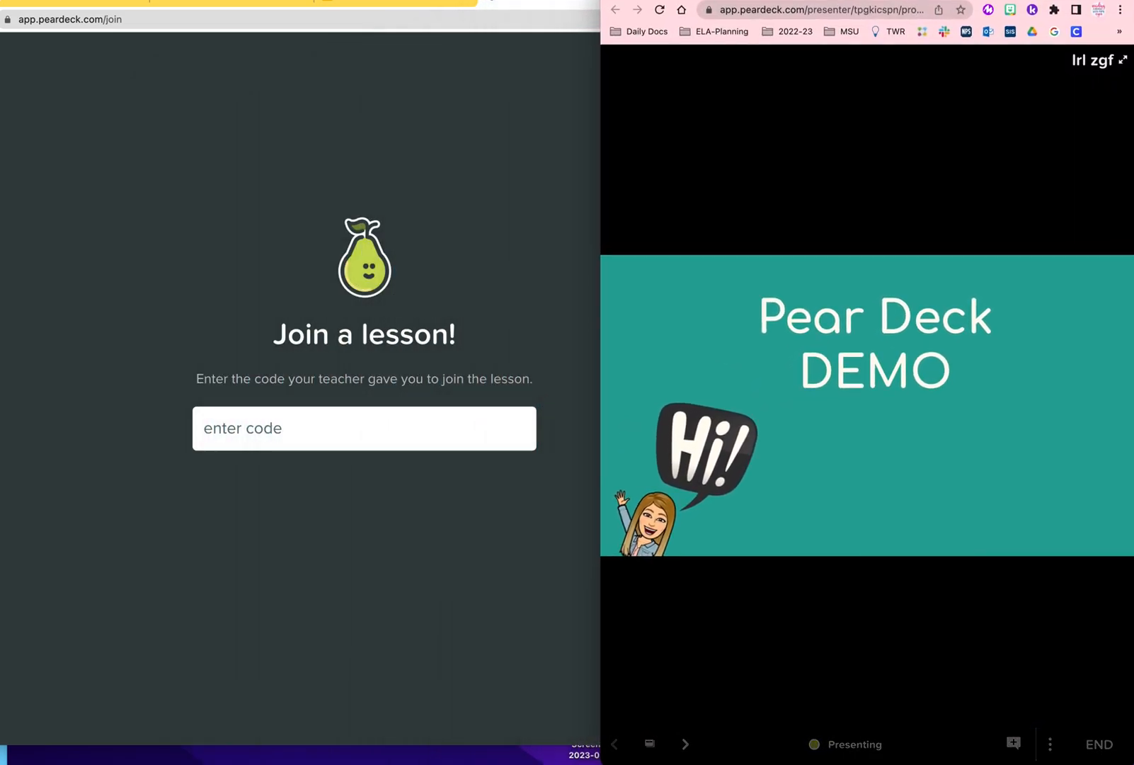
left_click(511, 125)
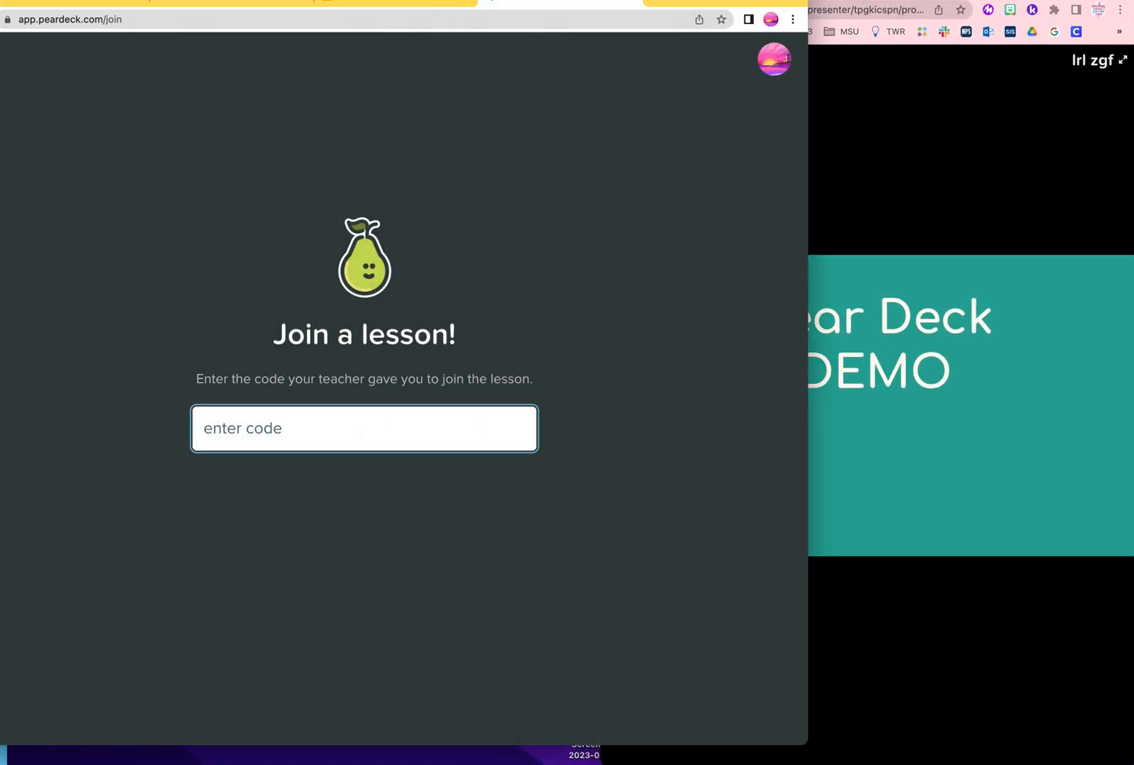
left_click_drag(0, 0, 51, 19)
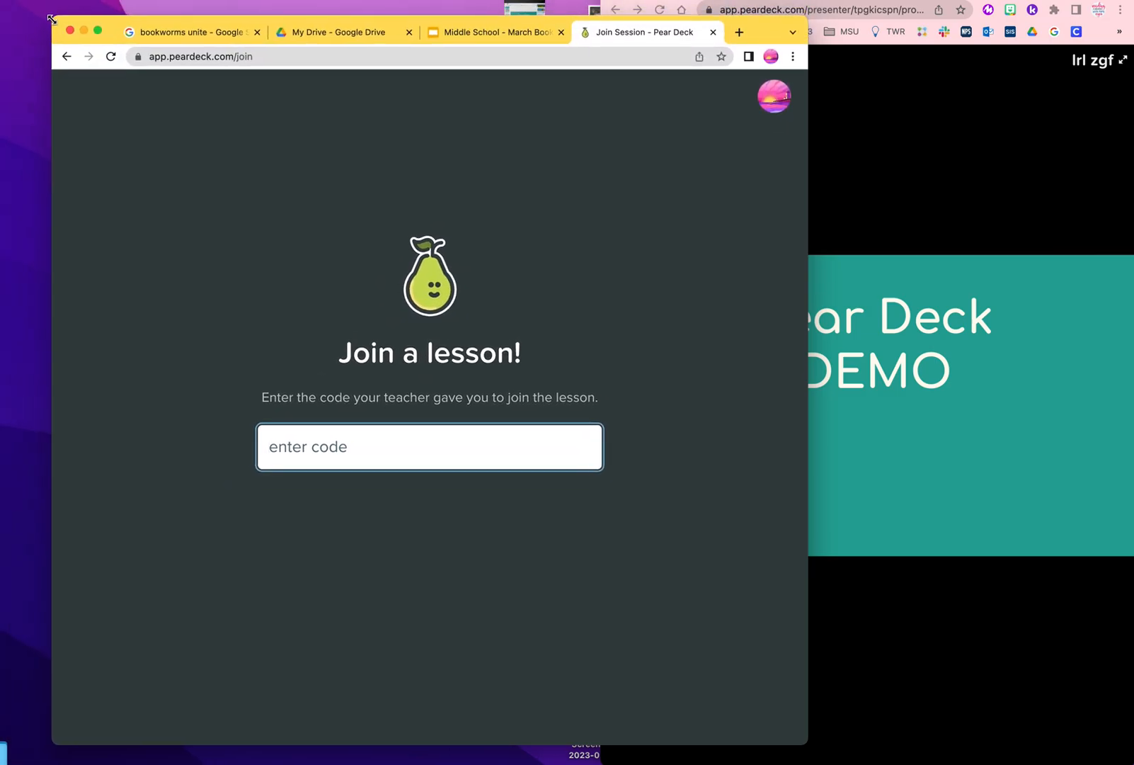
left_click_drag(758, 38, 676, 16)
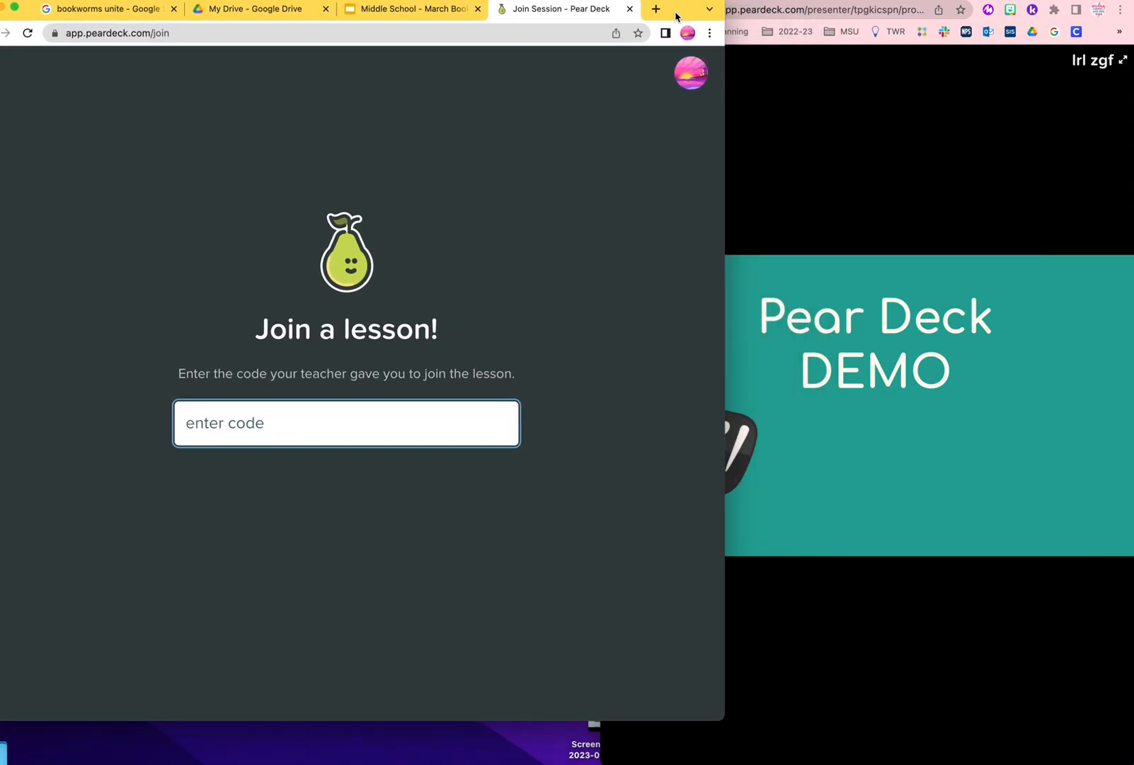
left_click(865, 617)
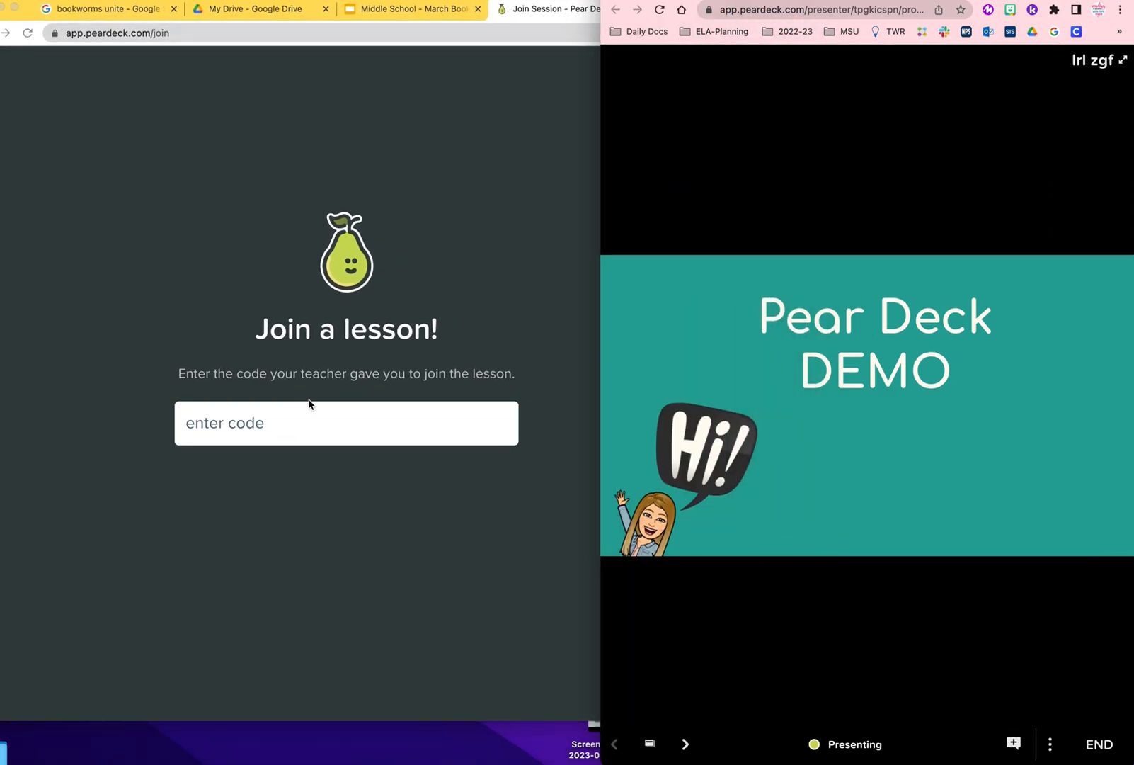
Step: Enter the session code lrlzgf in the join field to join the lesson as a student
left_click(296, 437)
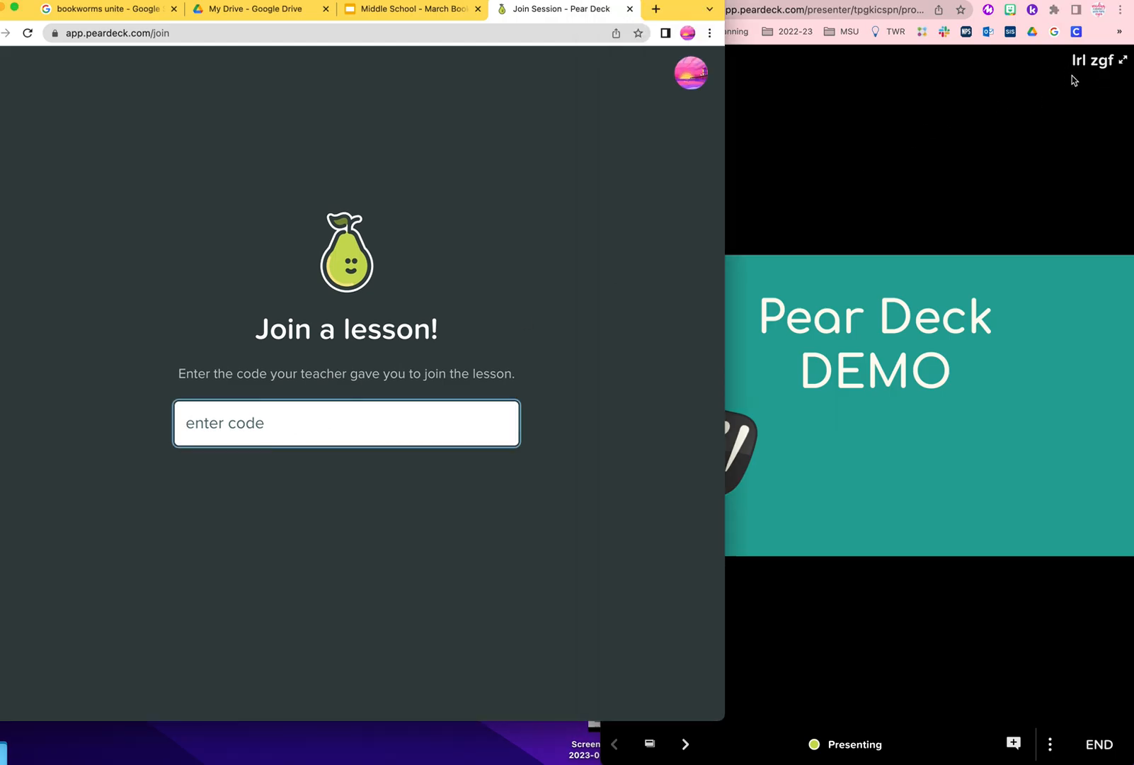
type("r")
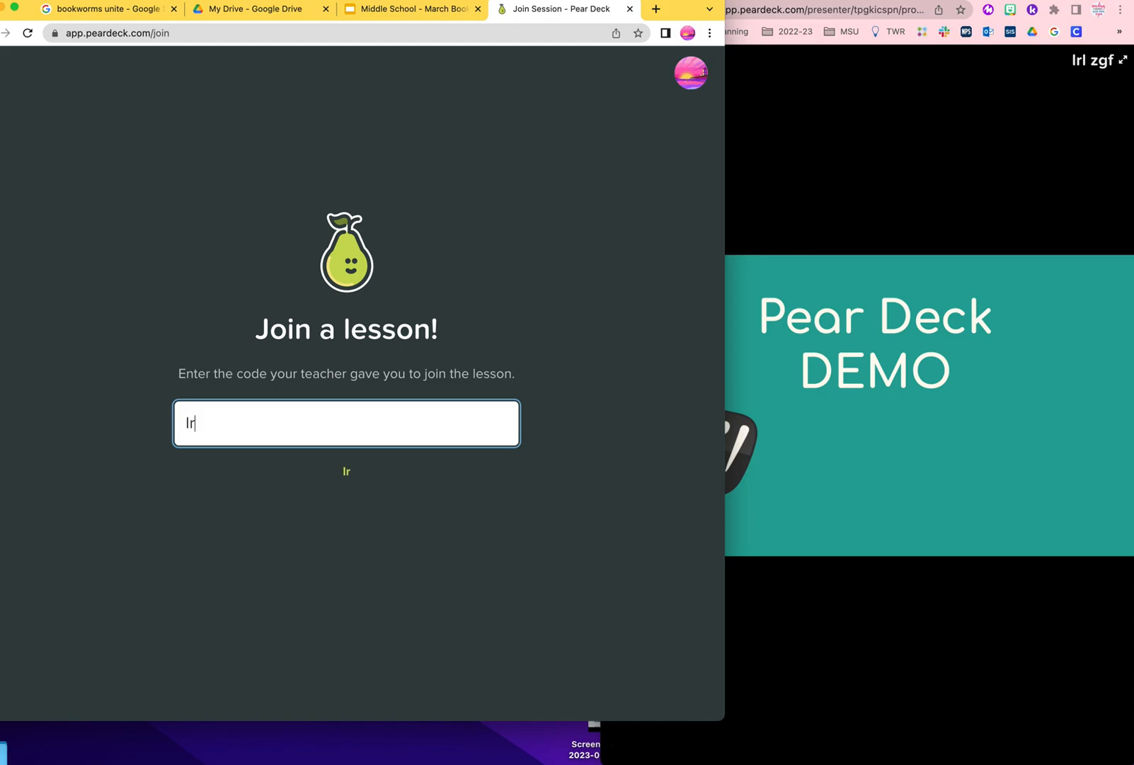
type("lzg")
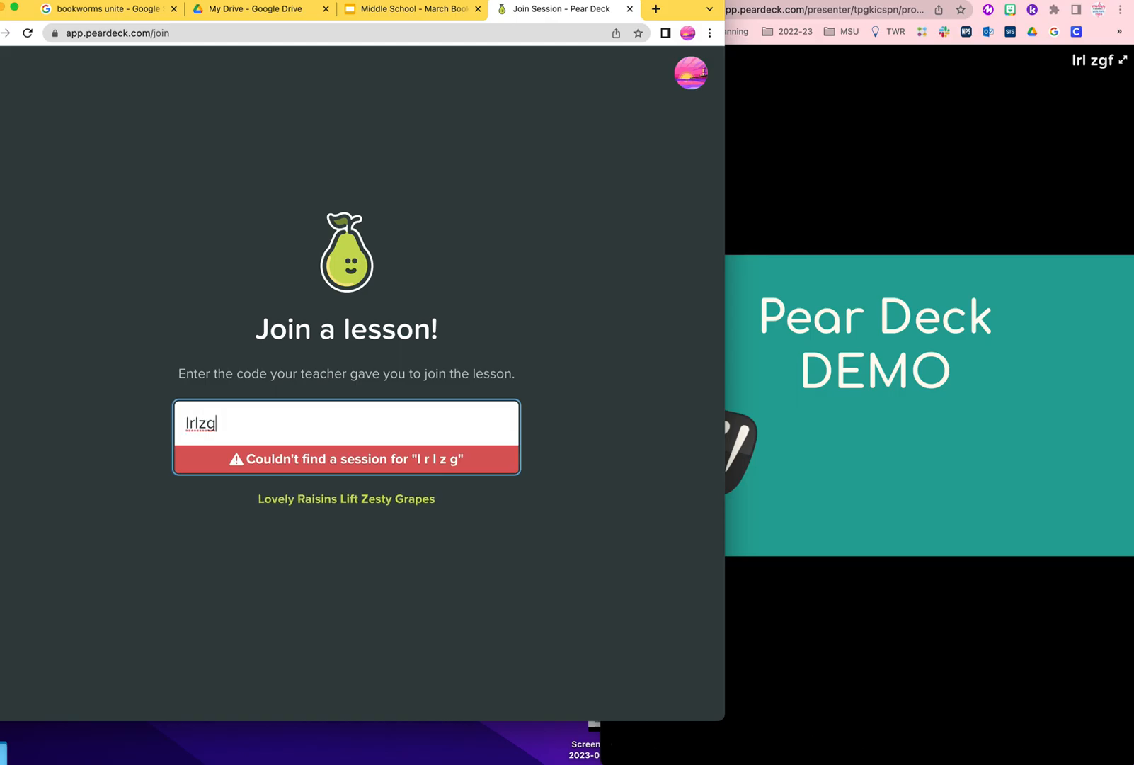
type("f")
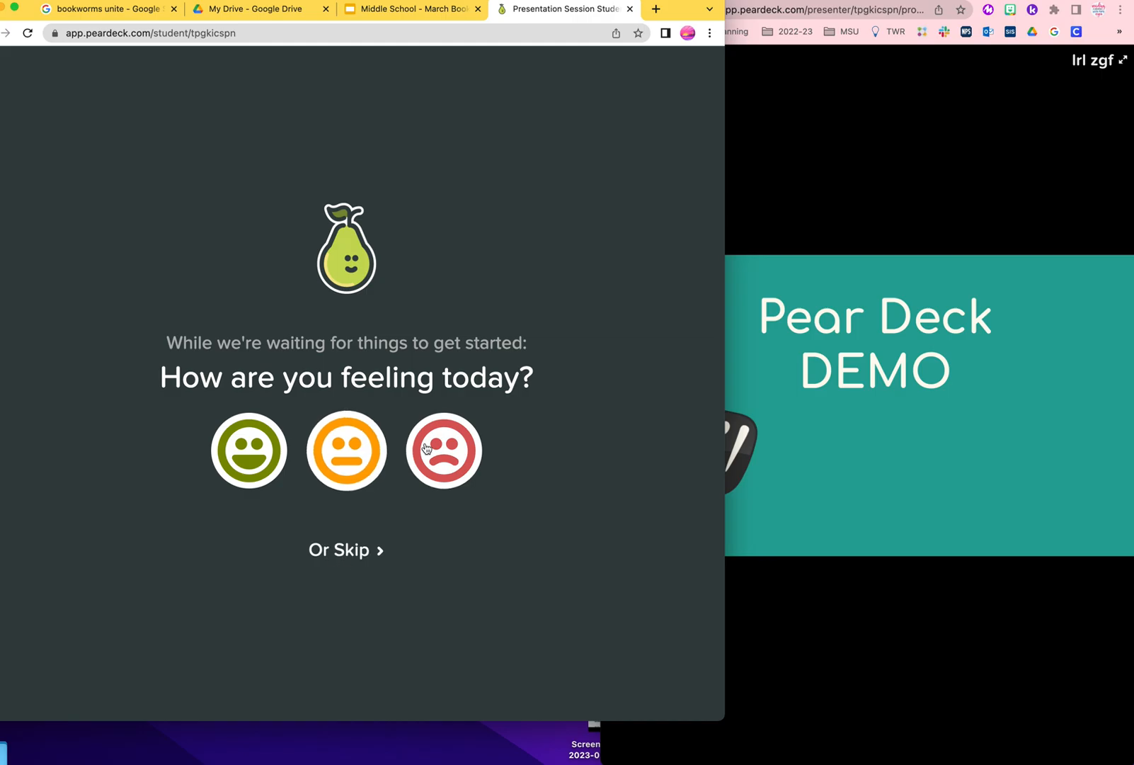
Step: Answer the feeling check with the smiling face and adjust the student window
left_click(234, 455)
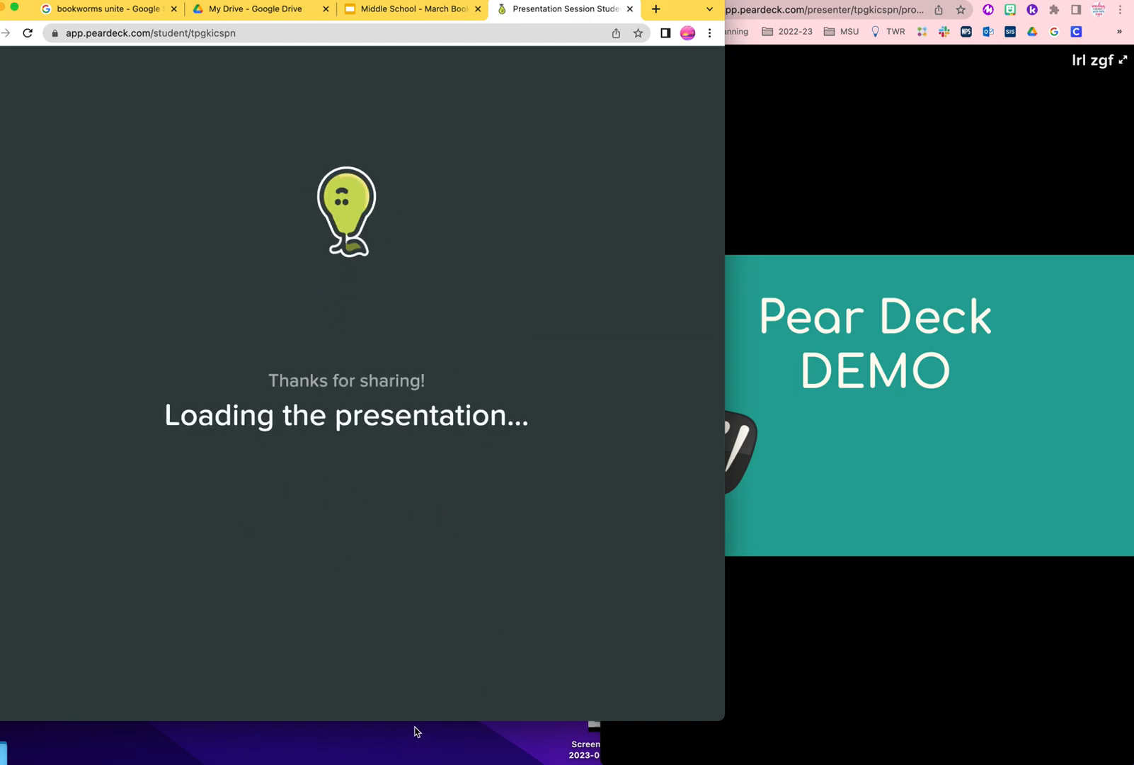
left_click_drag(415, 721, 407, 764)
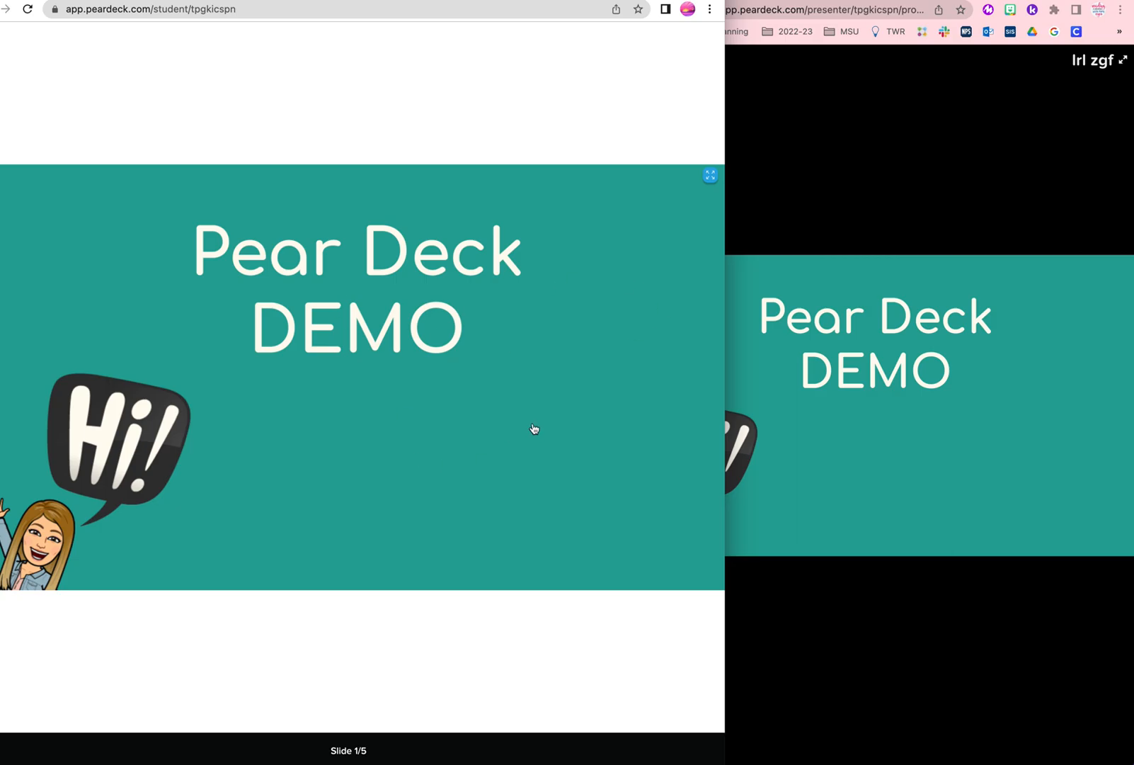
Step: Advance the presentation to the next slide from the presenter window
left_click(887, 459)
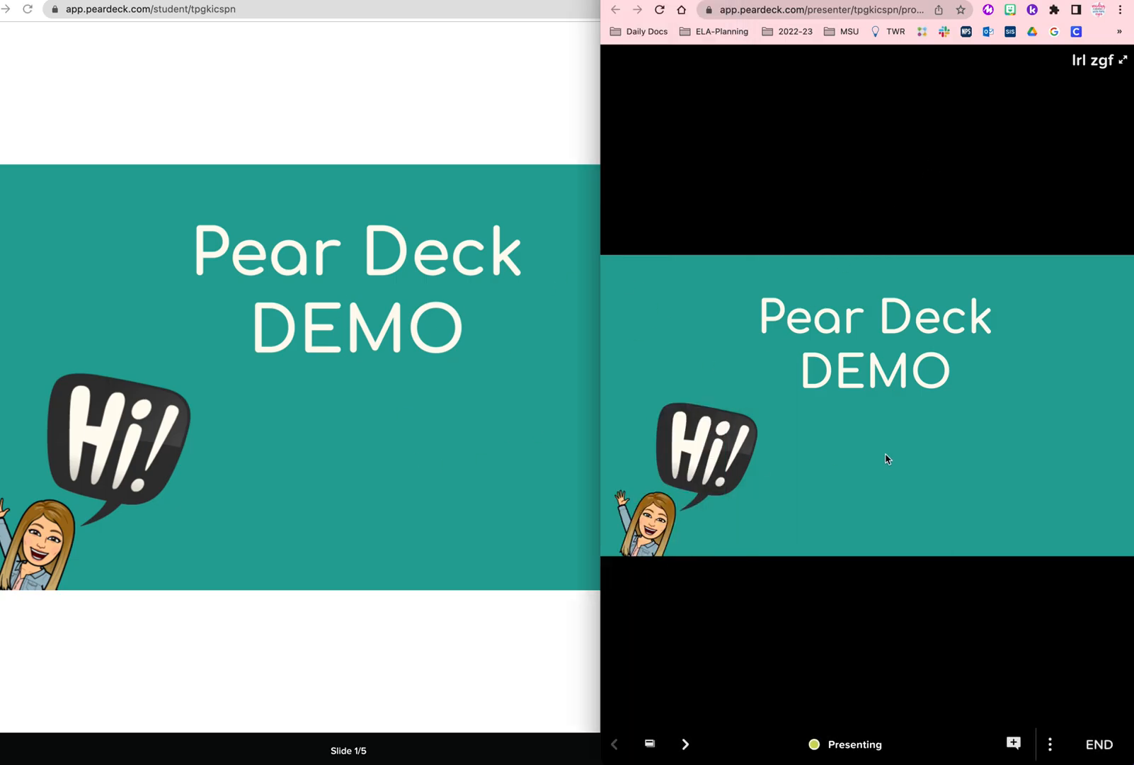
left_click(685, 744)
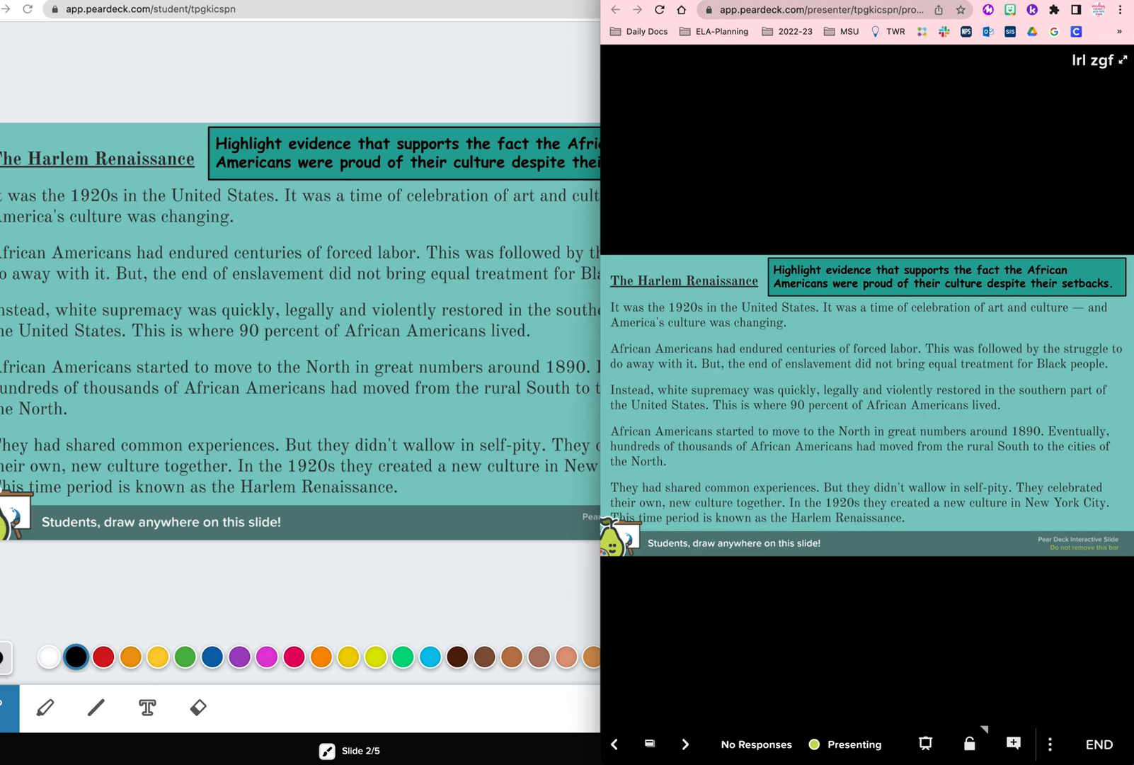
Step: Examine the student drawing tools on the slide: pencil, highlighter, line, text and eraser
left_click(313, 576)
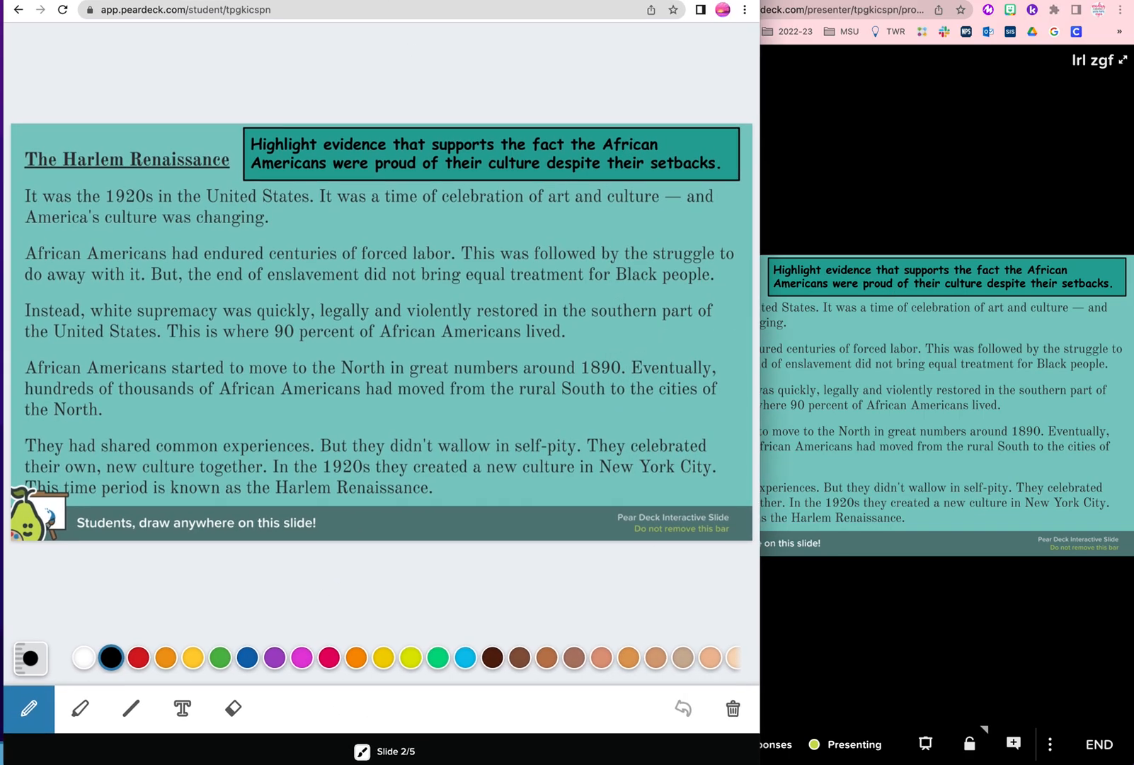
left_click(954, 144)
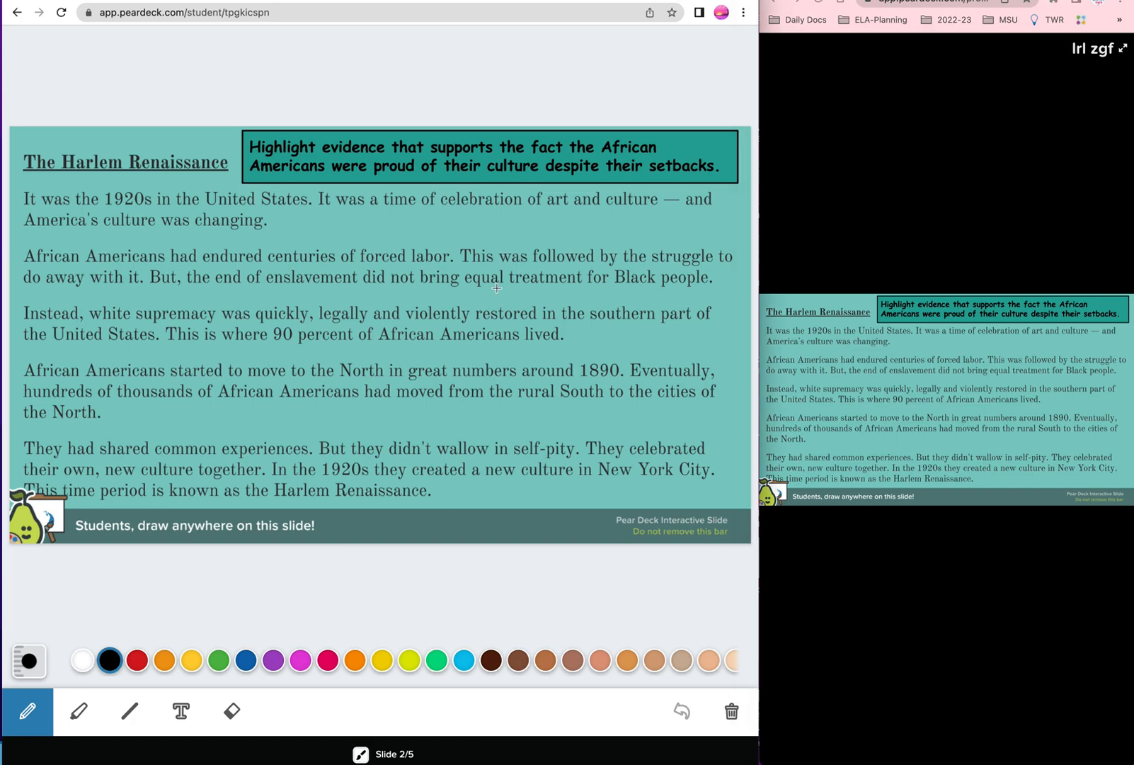
left_click(72, 715)
left_click(27, 710)
left_click(182, 714)
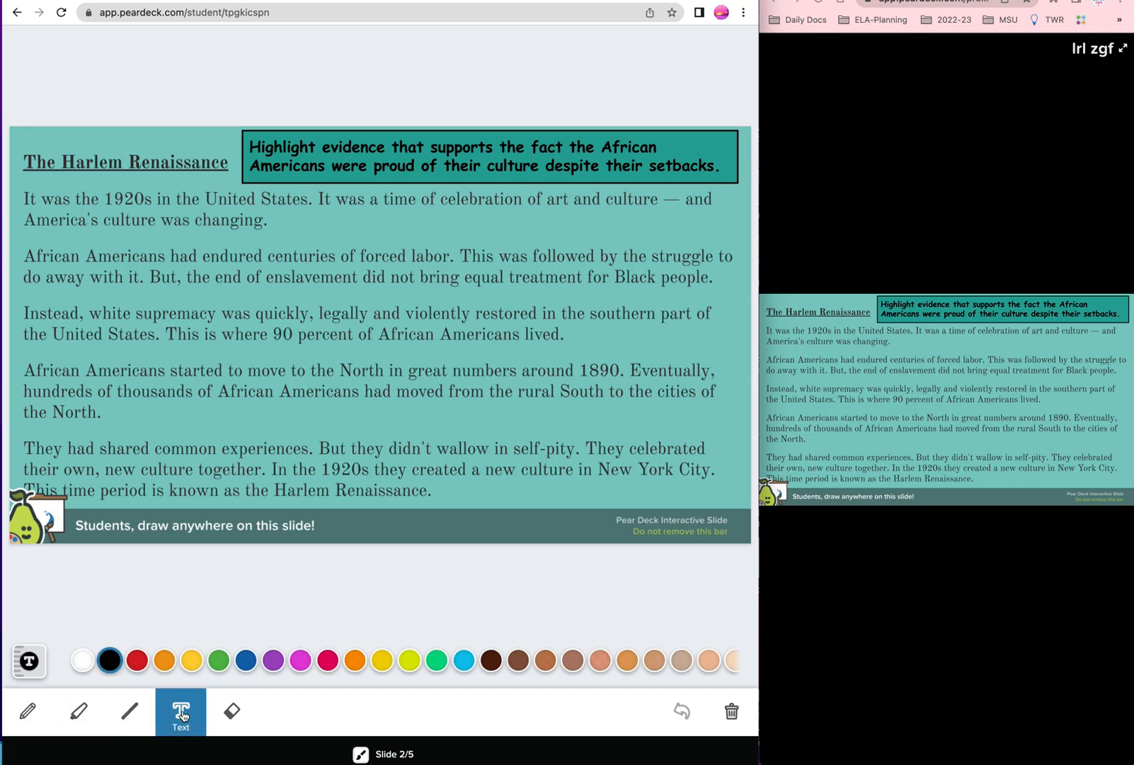
left_click(232, 710)
left_click(131, 717)
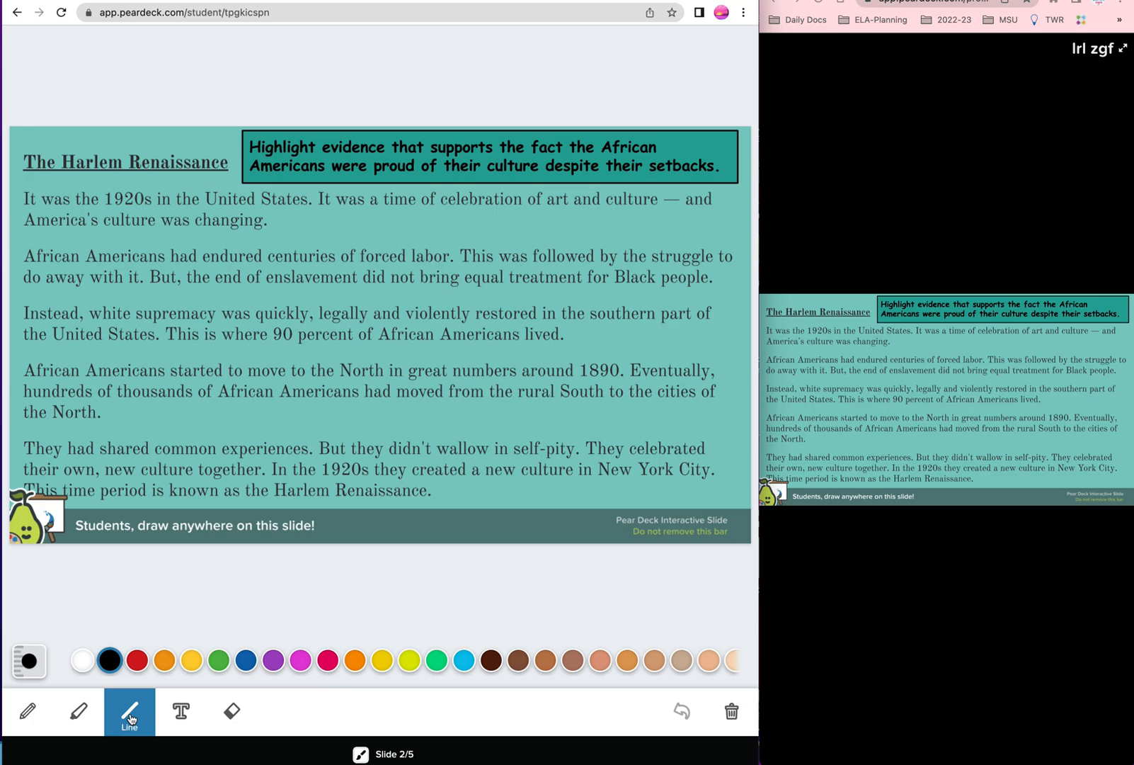
Step: Highlight the two lines starting 'They had shared common experiences' in yellow with the highlighter
left_click(78, 712)
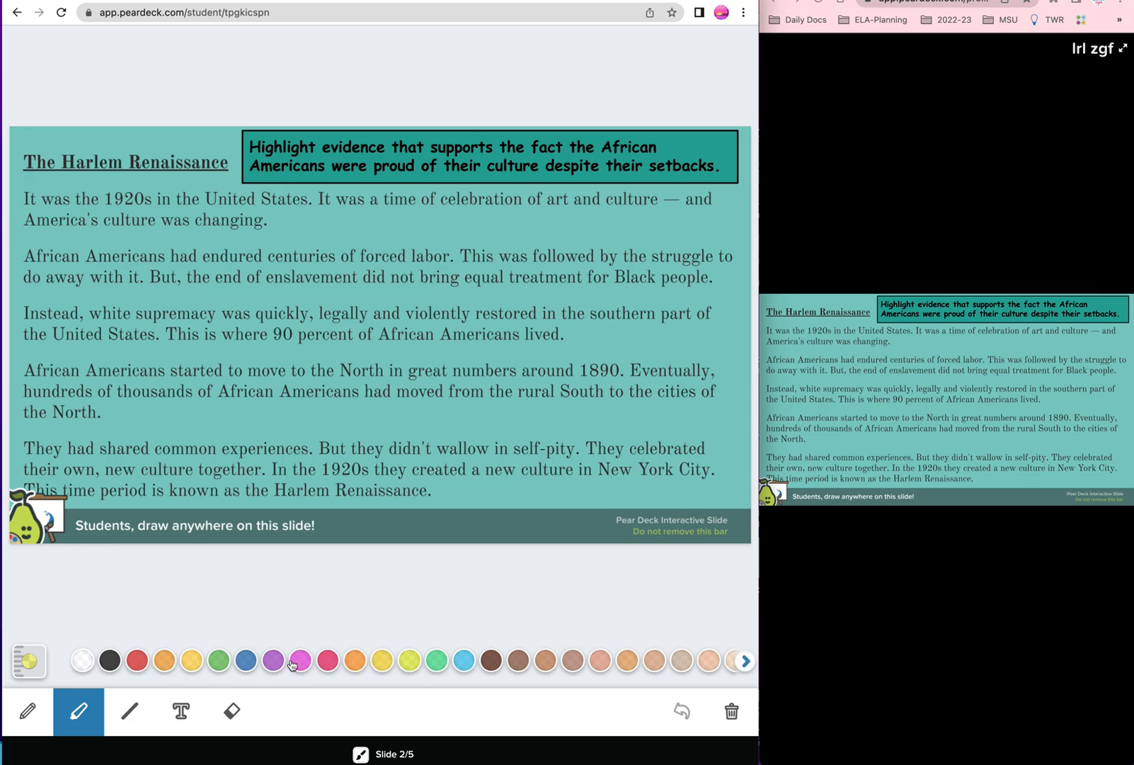
left_click(381, 662)
left_click_drag(21, 447, 686, 448)
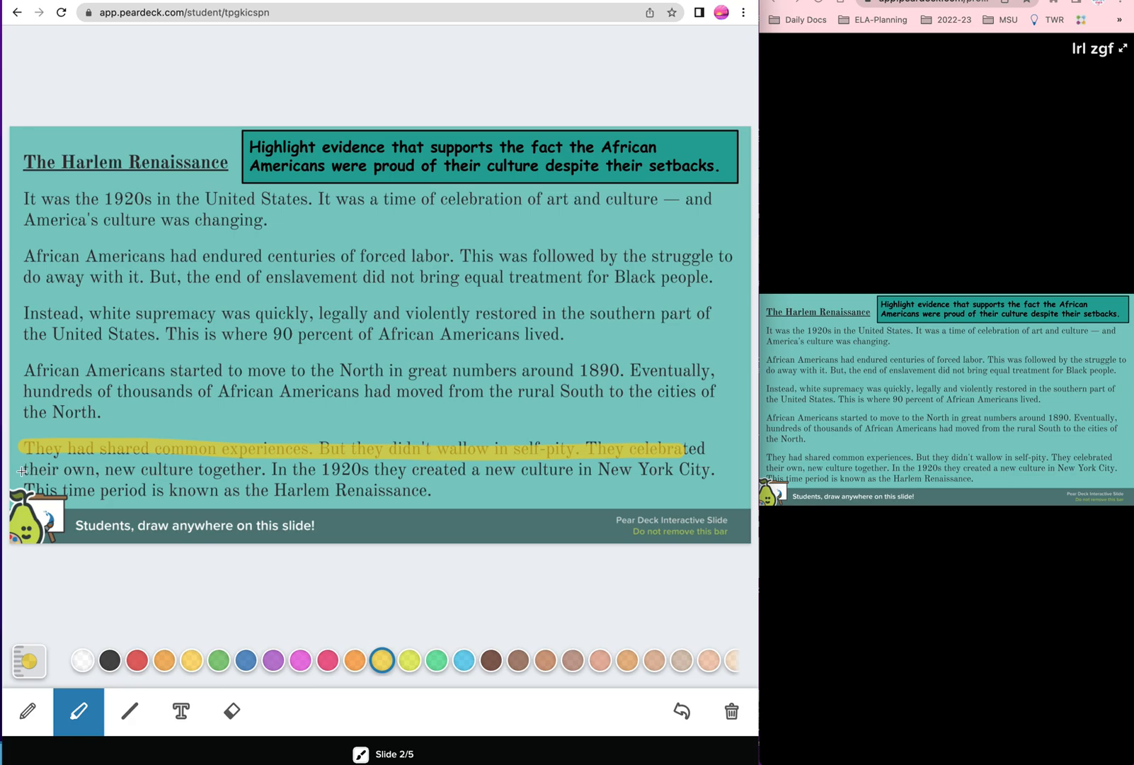
left_click_drag(22, 470, 705, 473)
Step: Add a text label reading 'evidence' just above the highlighted lines
left_click(181, 710)
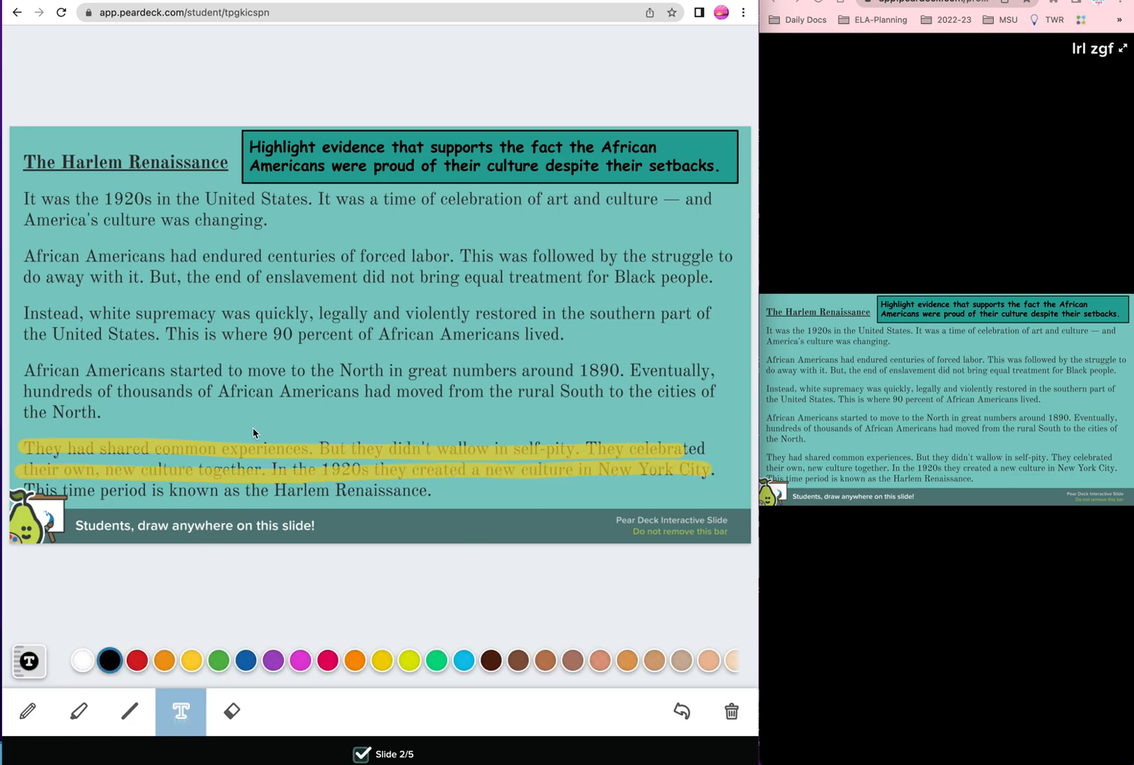
left_click(258, 411)
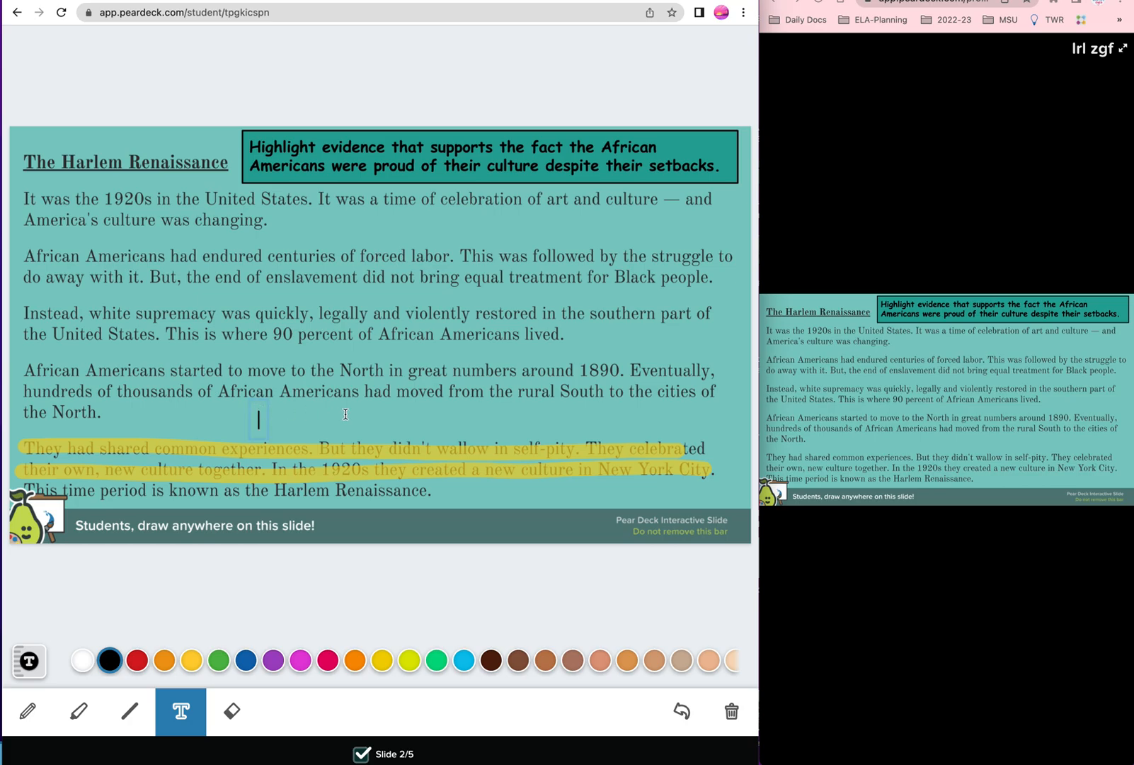
type("evidemce")
key("BackSpace")
key("BackSpace")
key("BackSpace")
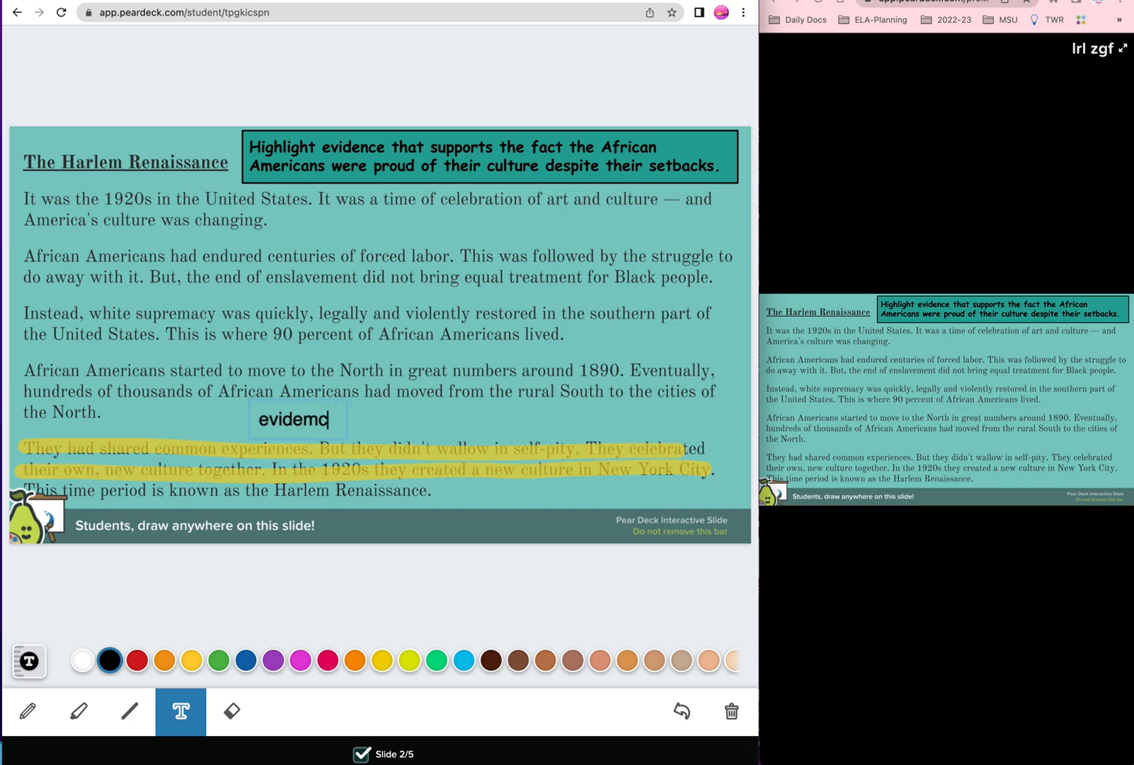
type("nce")
key("Escape")
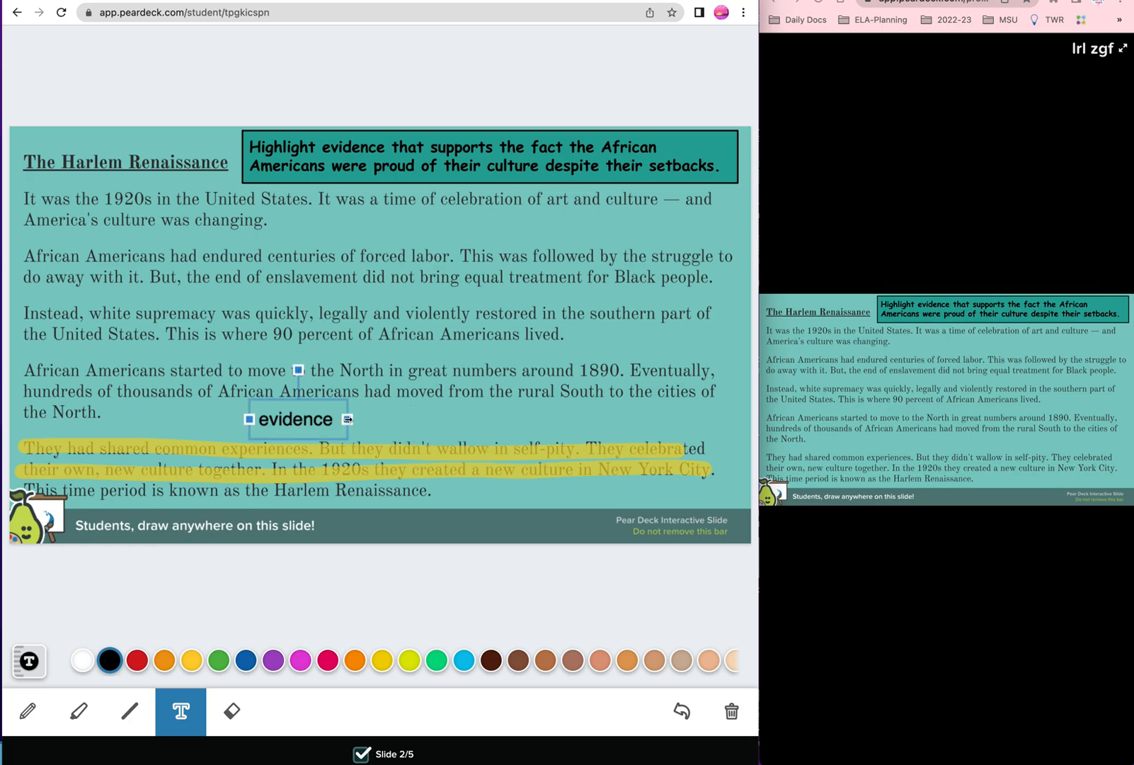
Step: Widen the 'evidence' text box and tilt it slightly, then deselect it
left_click_drag(347, 419, 503, 419)
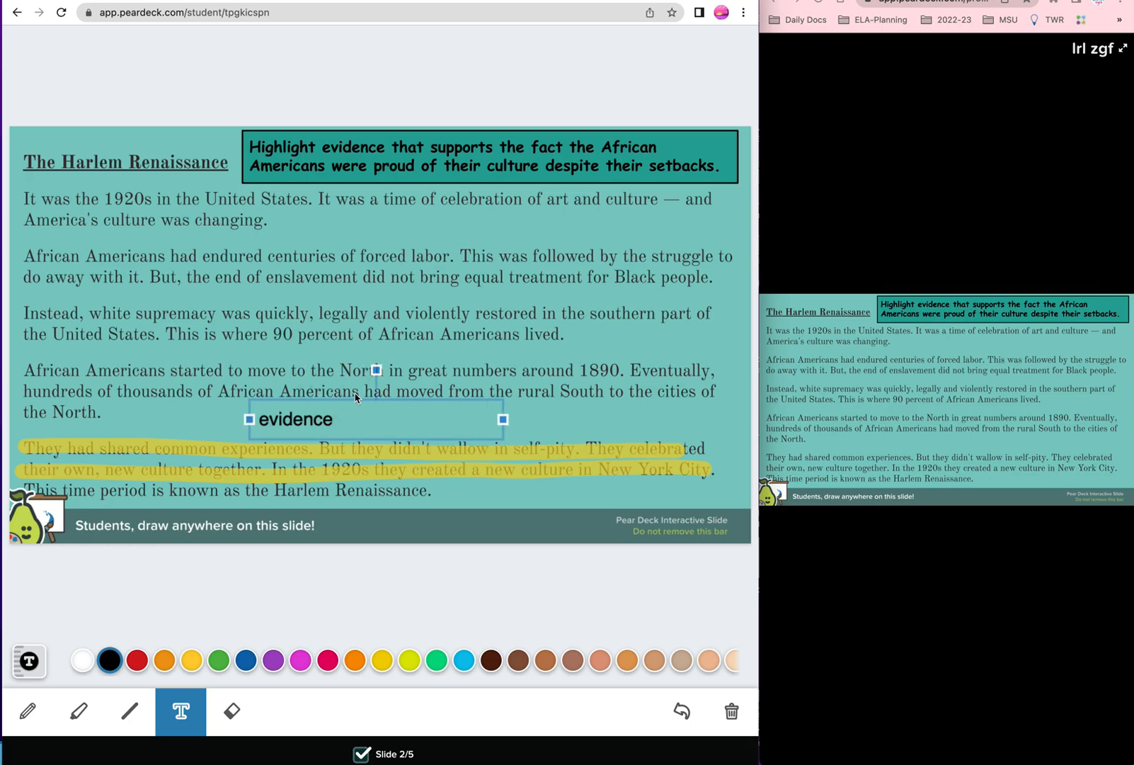
mouse_move(376, 369)
left_mouse_down()
mouse_move(408, 381)
mouse_move(338, 387)
mouse_move(376, 363)
left_mouse_up()
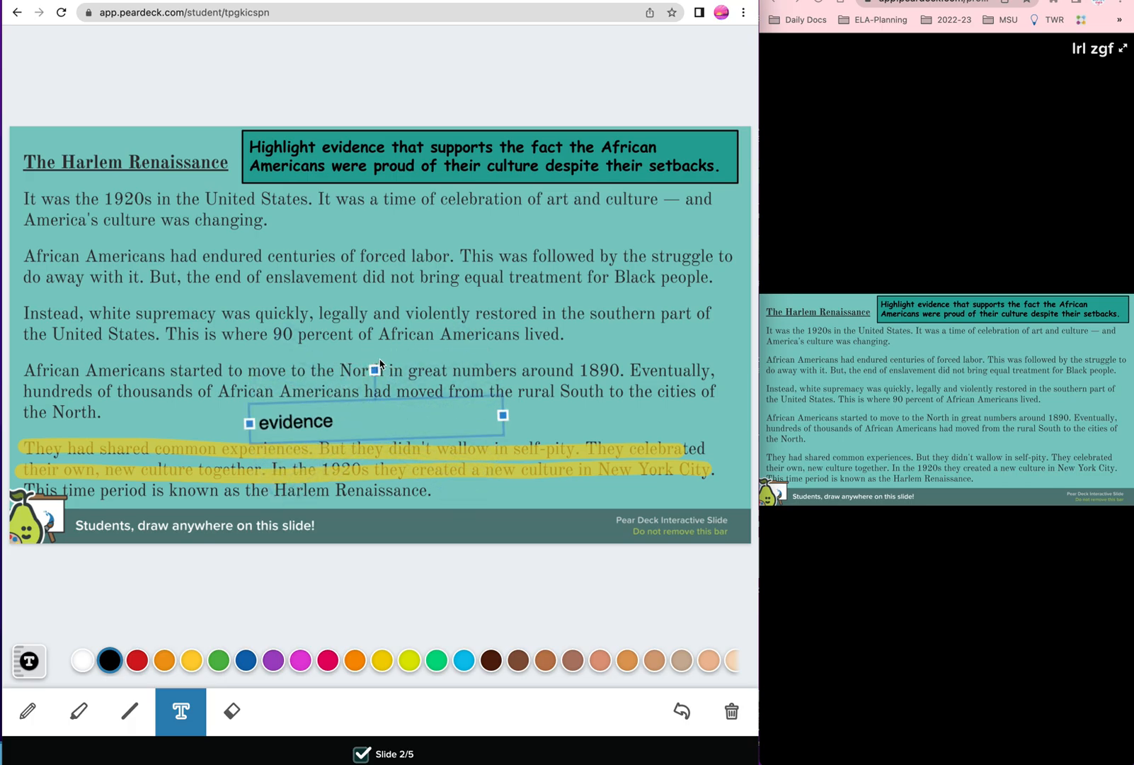
left_click(361, 611)
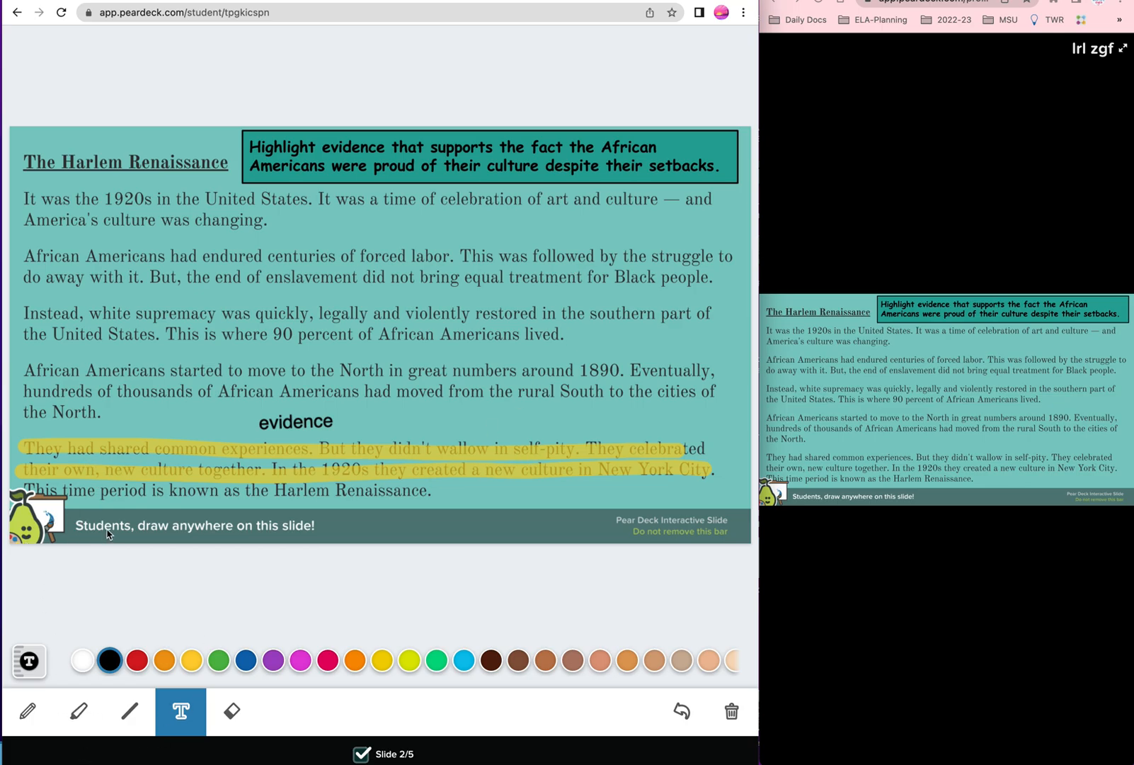
Step: Open the student responses view in the presenter window
left_click(975, 582)
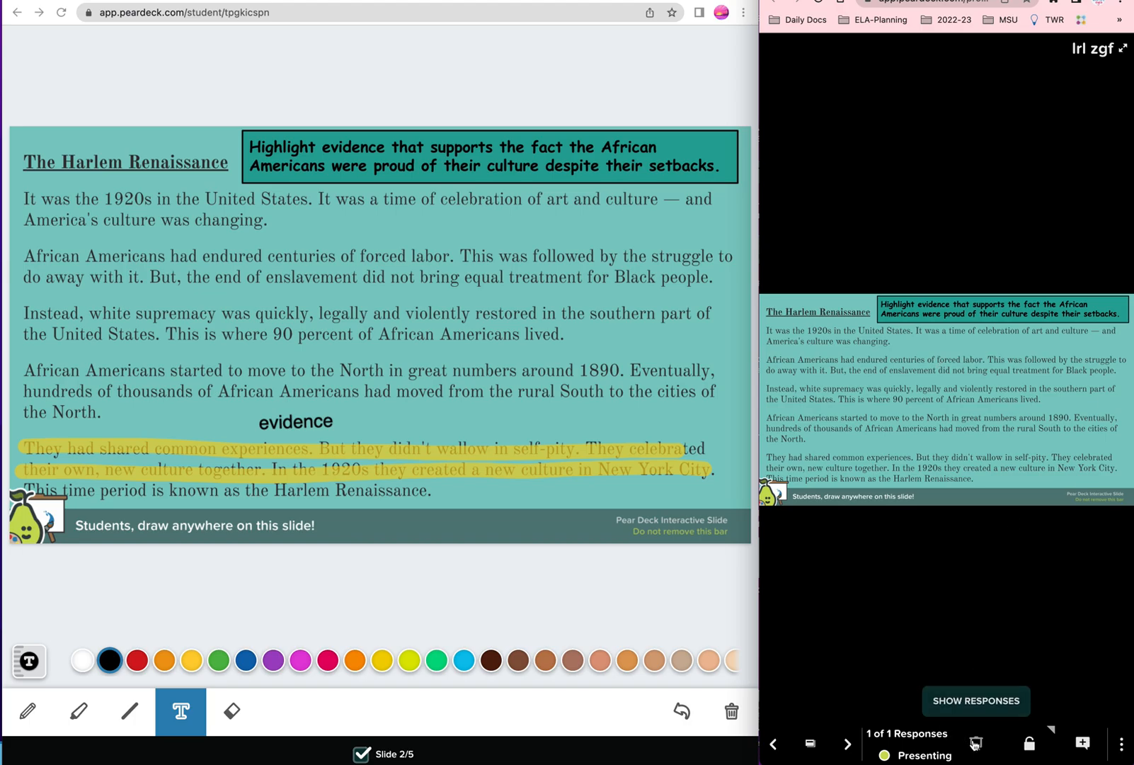
left_click(977, 745)
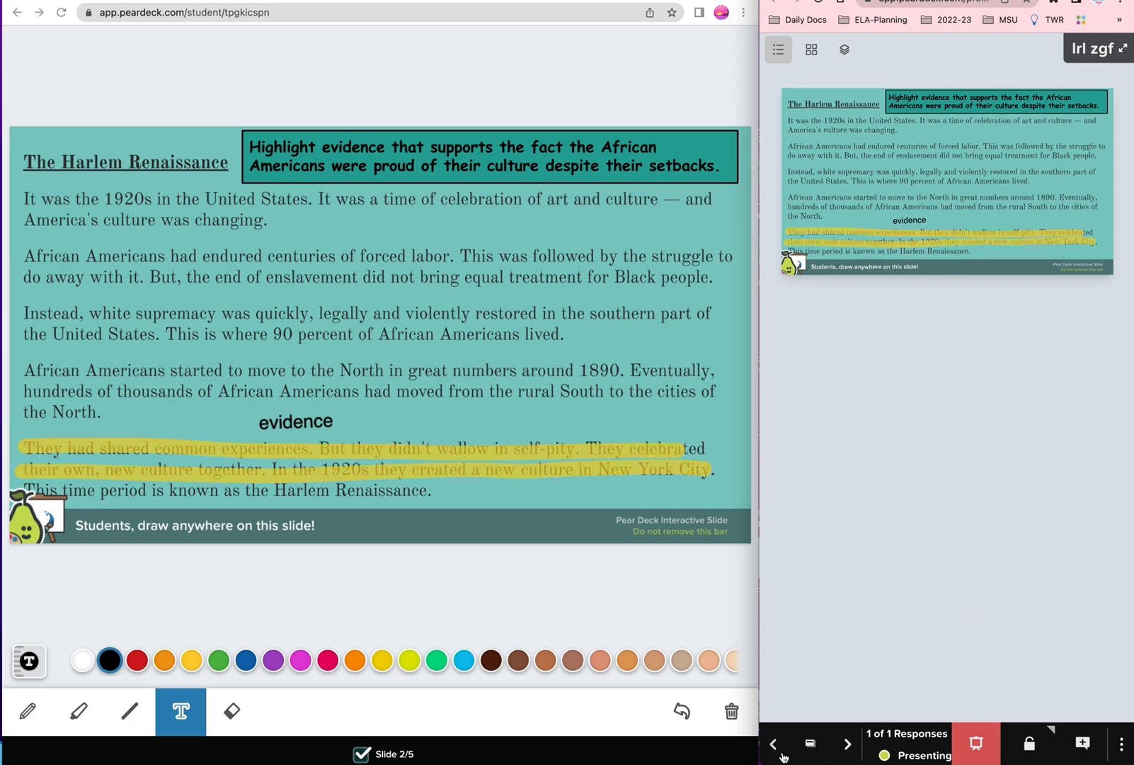
Step: Hide the drawing responses and advance the presentation to the main-idea multiple-choice slide
left_click(979, 743)
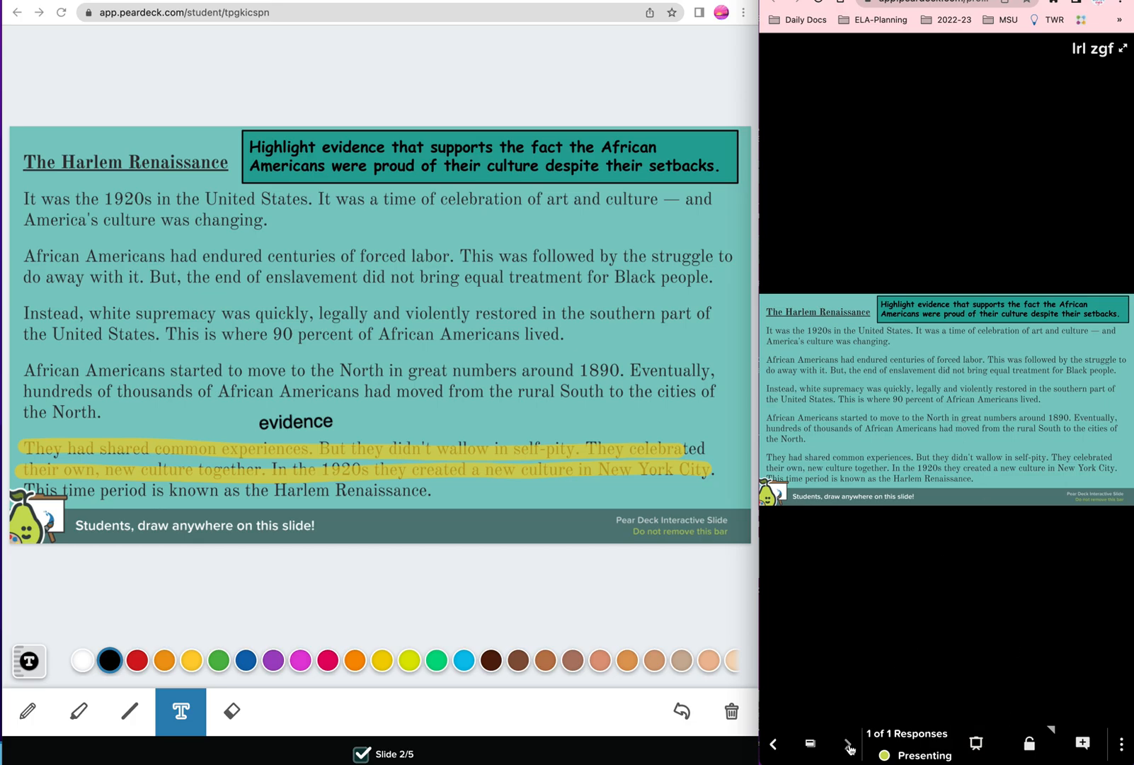
left_click(849, 747)
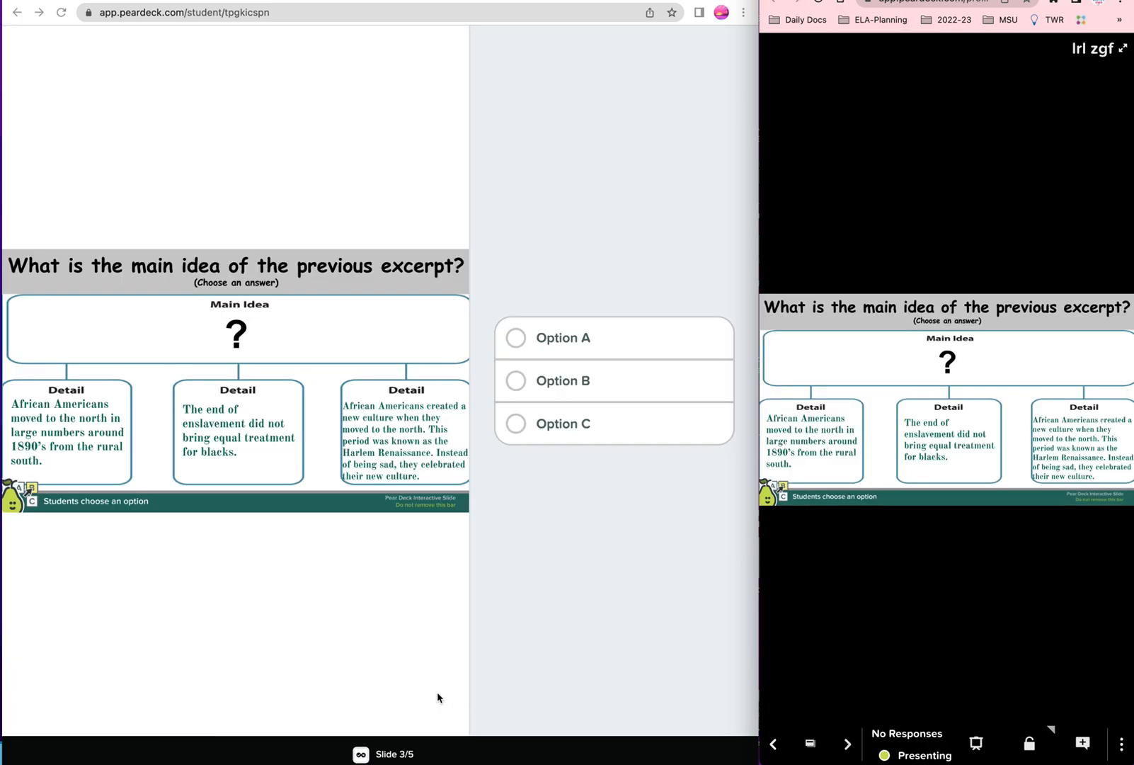
Step: Show responses for the main-idea question in the presenter and answer Option A as the student
left_click(322, 644)
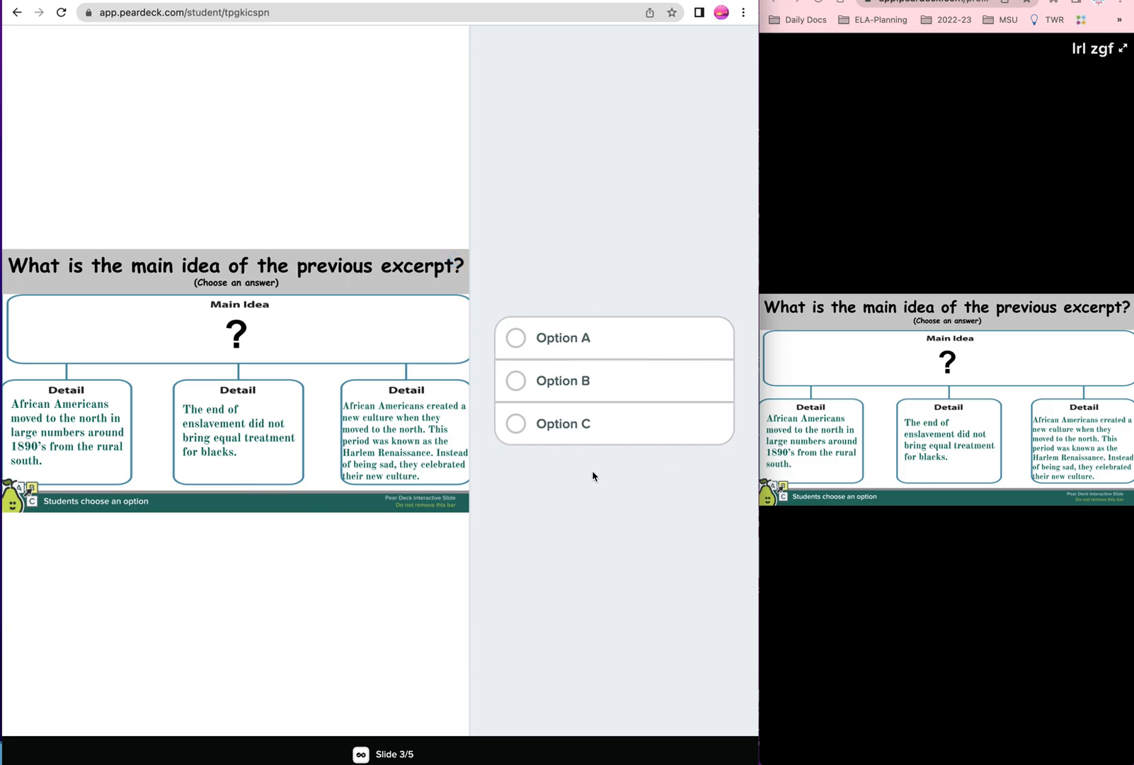
left_click(973, 620)
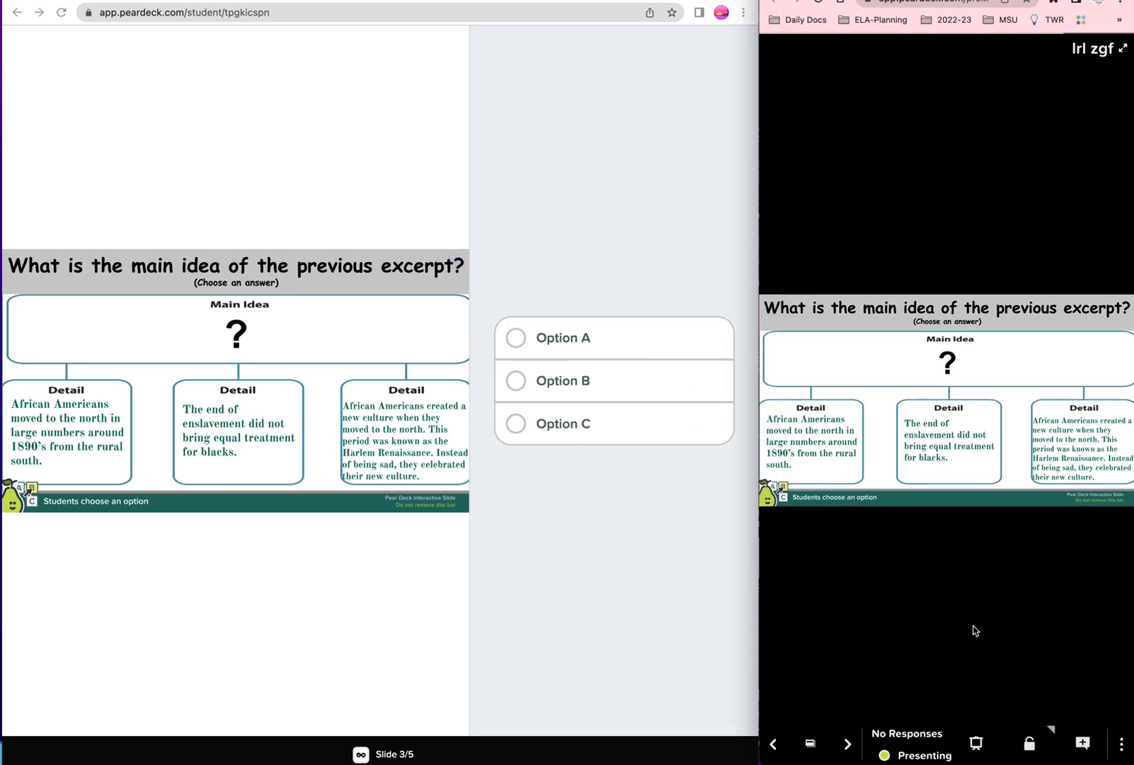
left_click(975, 745)
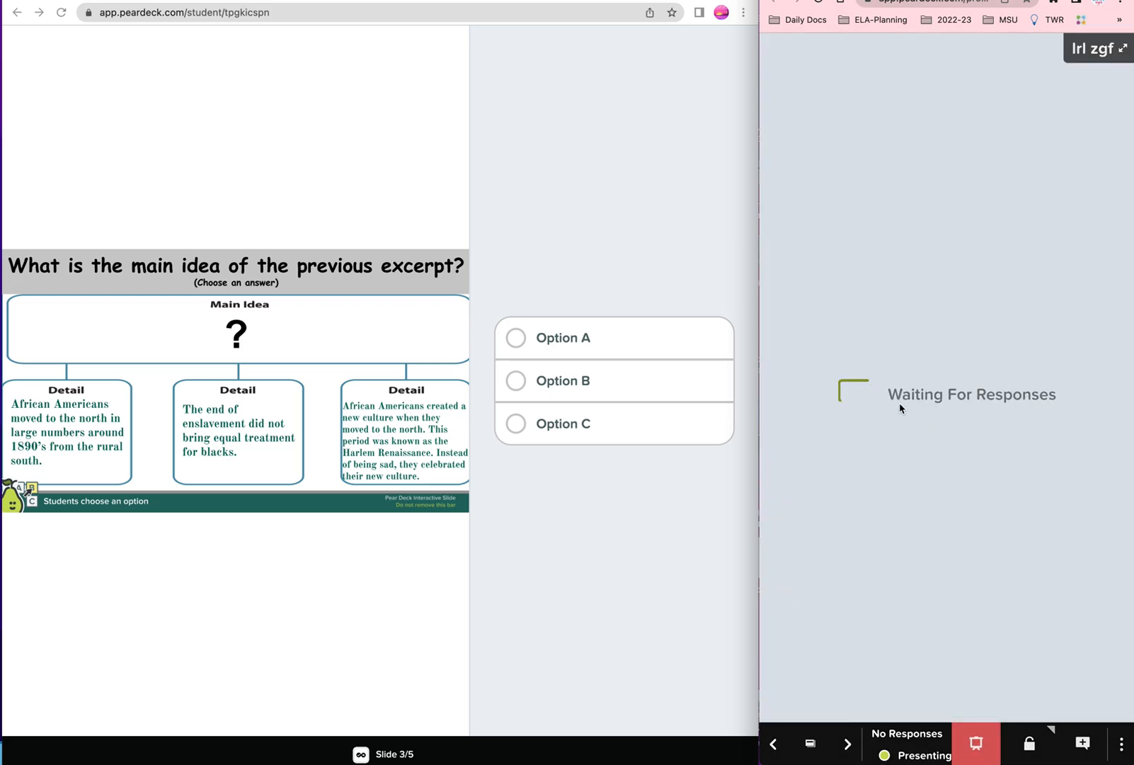
left_click(575, 530)
left_click(515, 340)
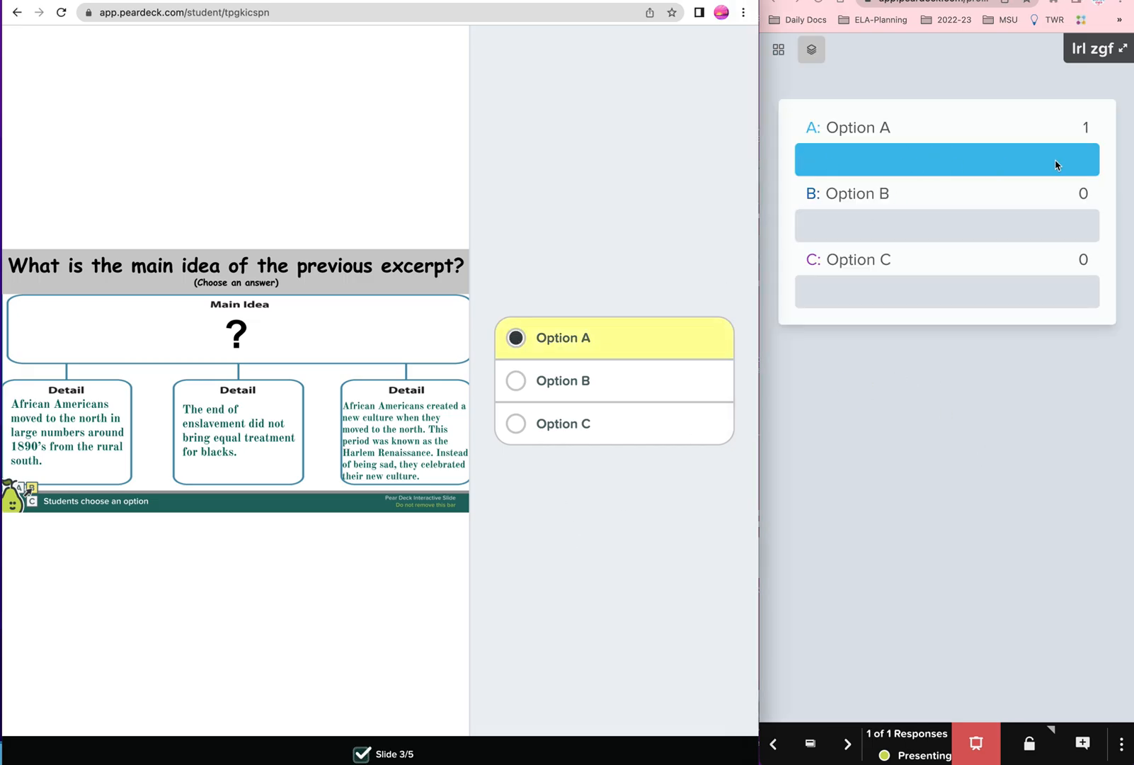
Step: Switch the response display to grid layout and back to overlaid layout, then advance to the map slide
left_click(779, 49)
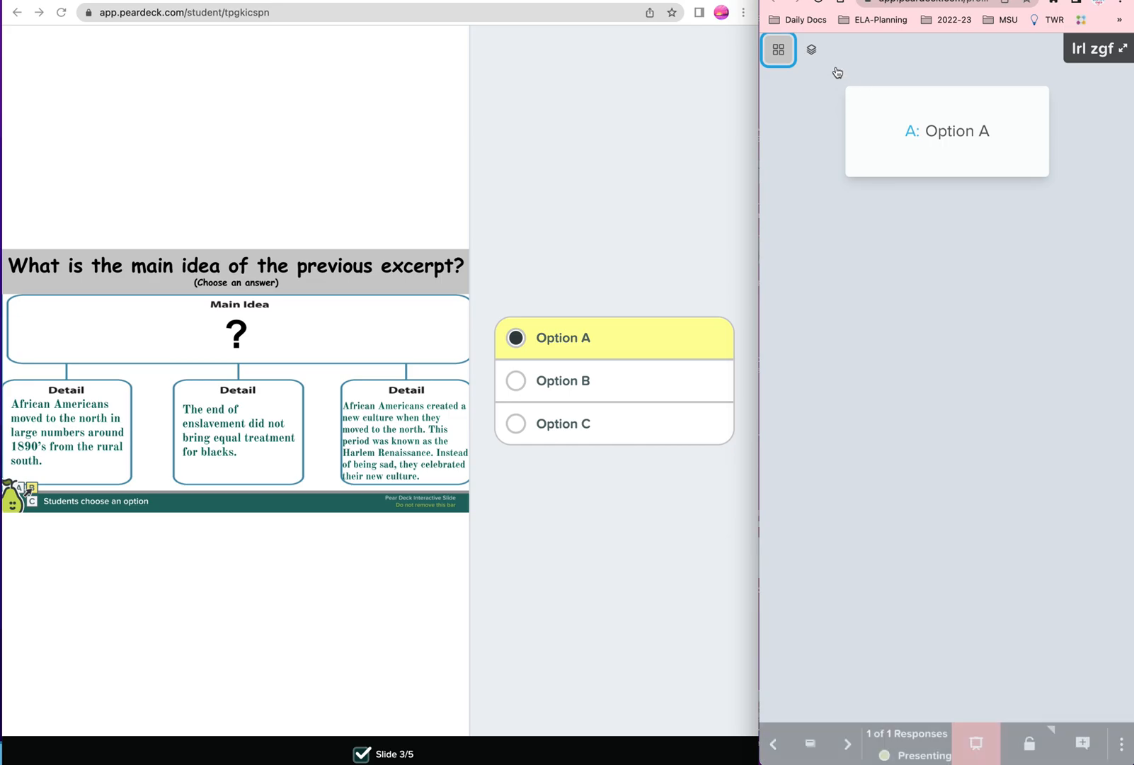
left_click(815, 53)
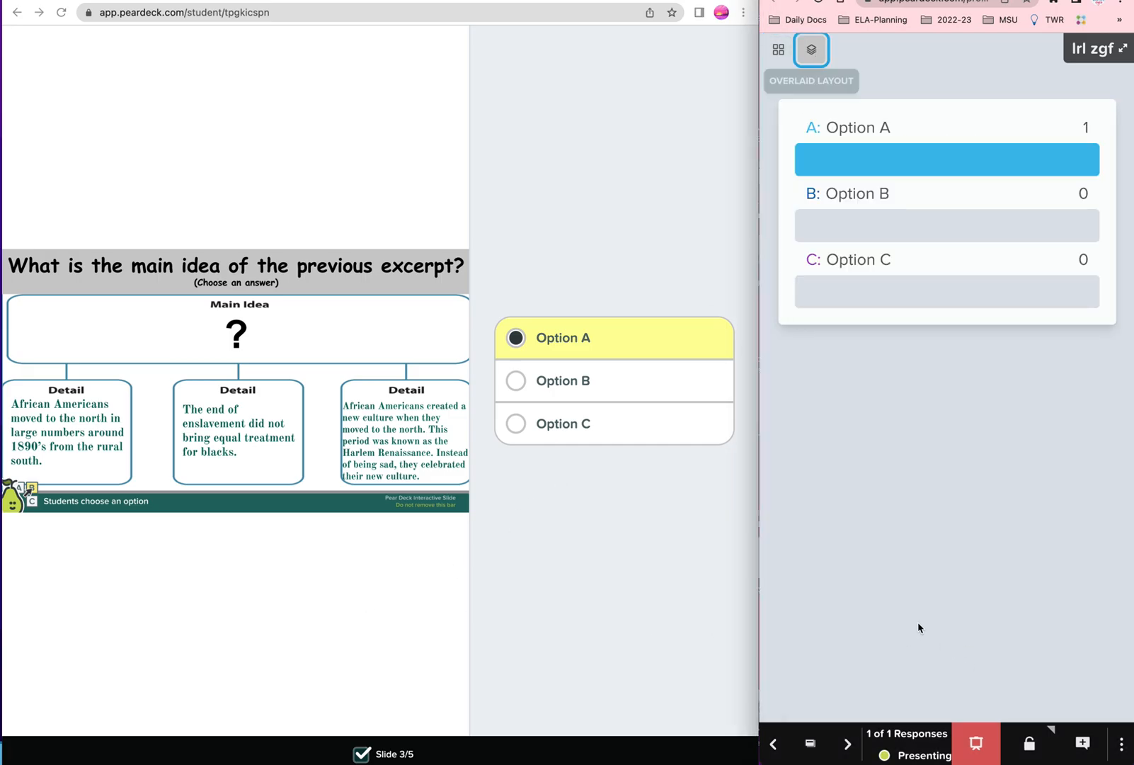
left_click(849, 749)
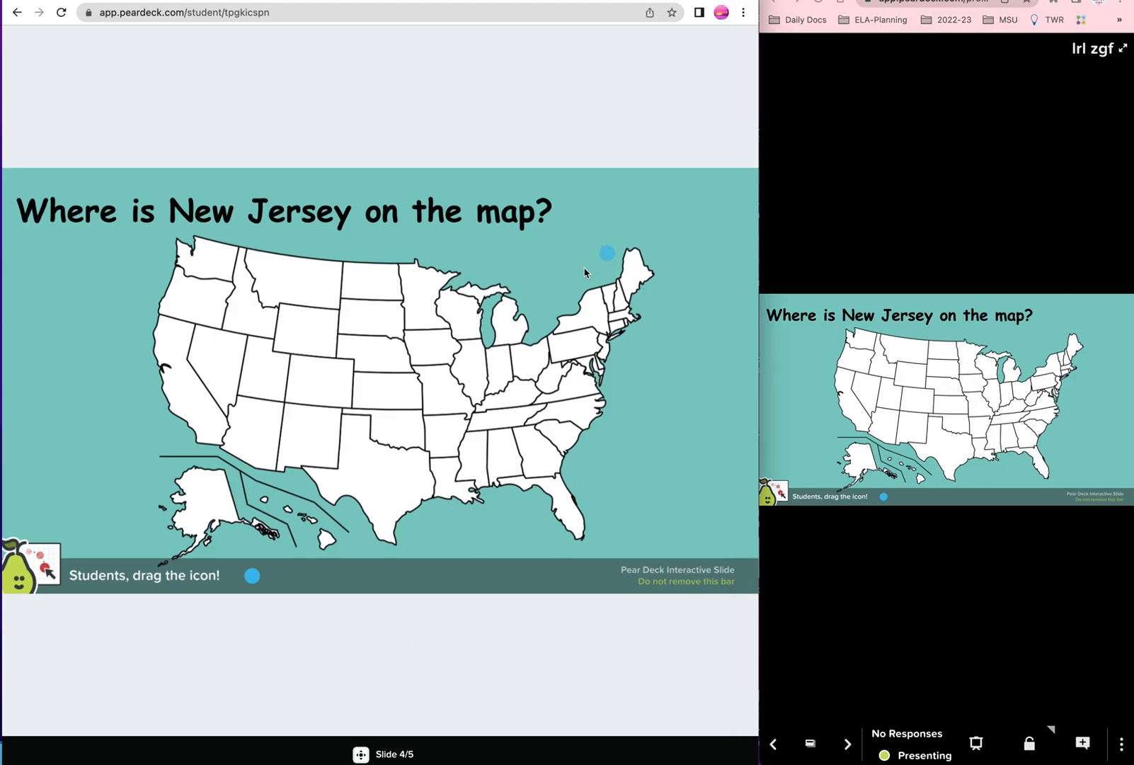
Step: Drag the student's dot onto New Jersey on the map and show the responses in the presenter
left_click_drag(584, 273, 605, 348)
mouse_move(856, 557)
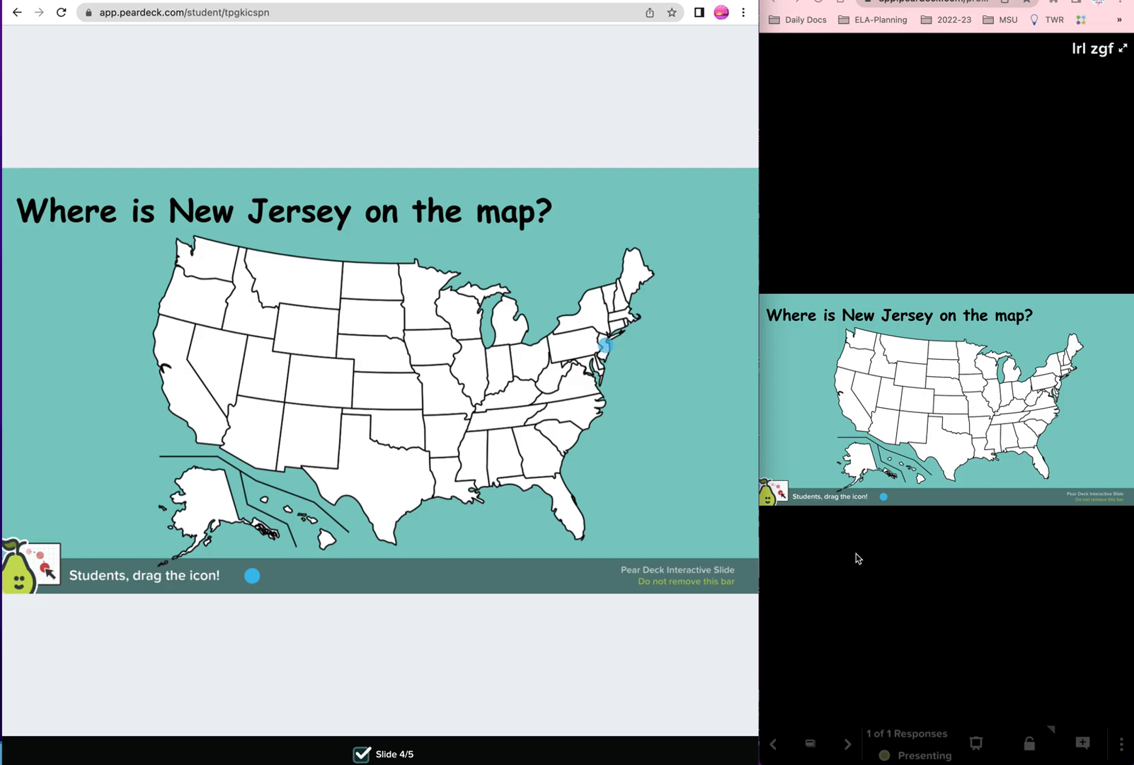
left_click(980, 746)
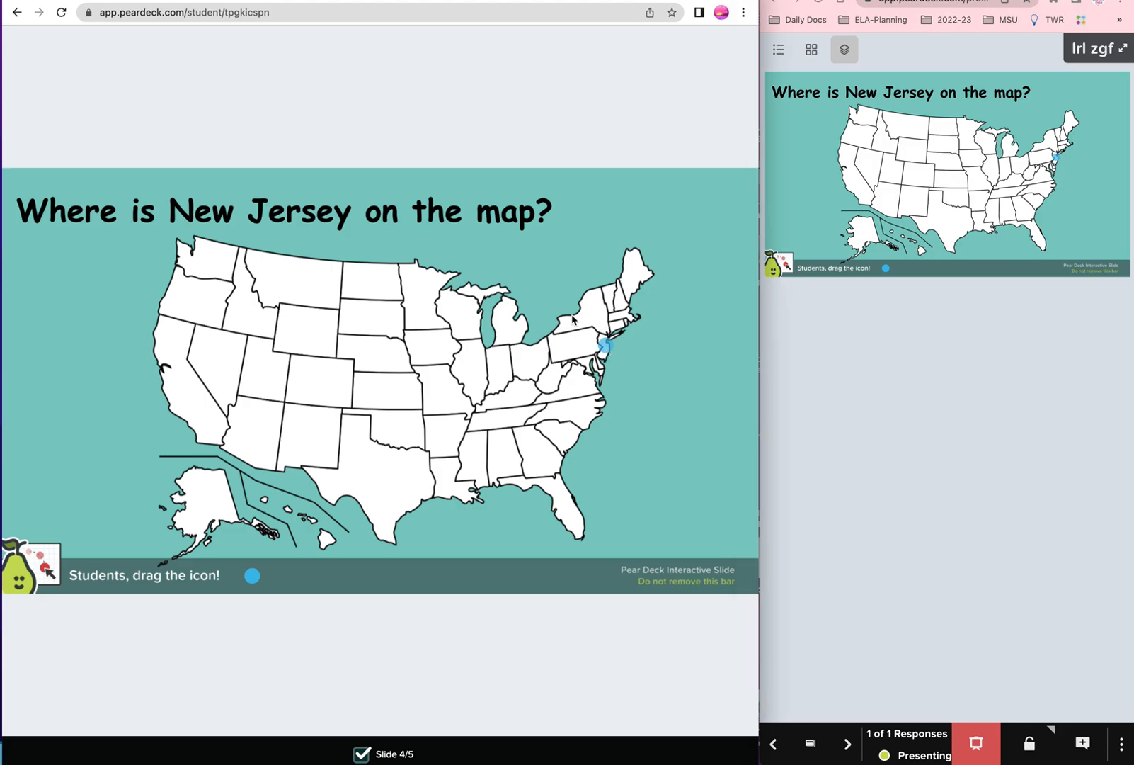
mouse_move(609, 350)
left_mouse_down()
mouse_move(626, 324)
mouse_move(589, 313)
mouse_move(557, 333)
mouse_move(573, 350)
mouse_move(616, 326)
mouse_move(605, 352)
mouse_move(531, 350)
mouse_move(485, 376)
mouse_move(606, 350)
left_mouse_up()
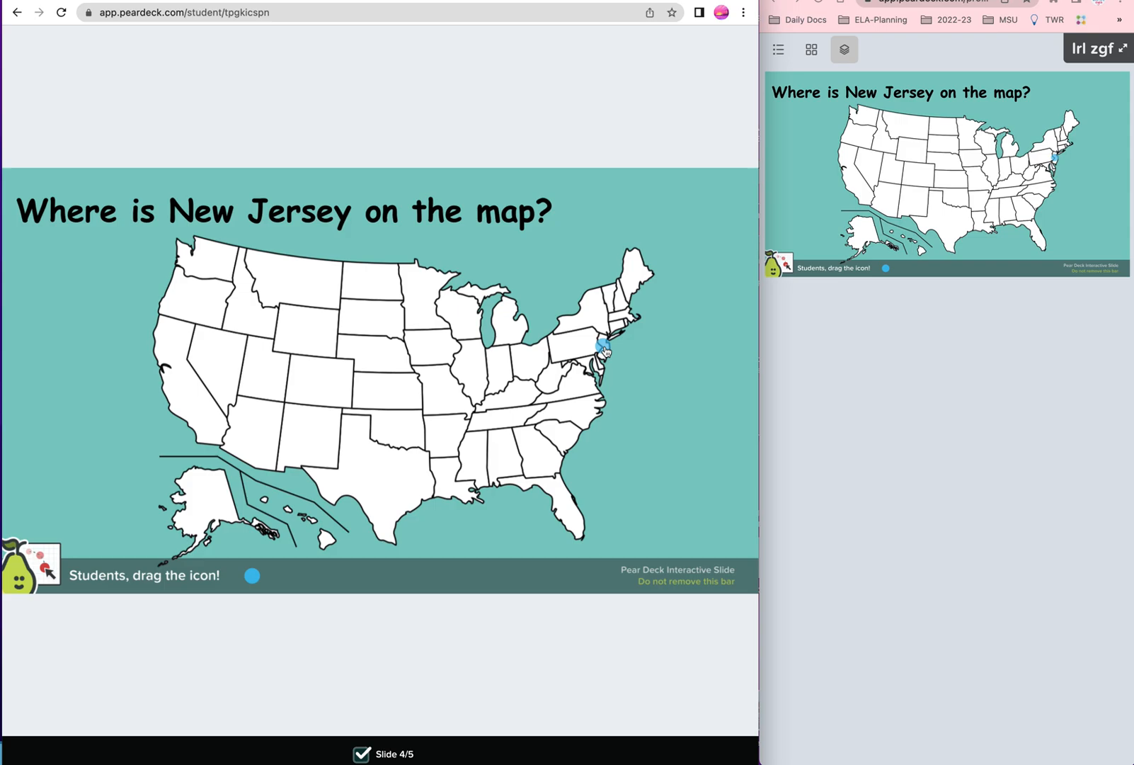
mouse_move(929, 493)
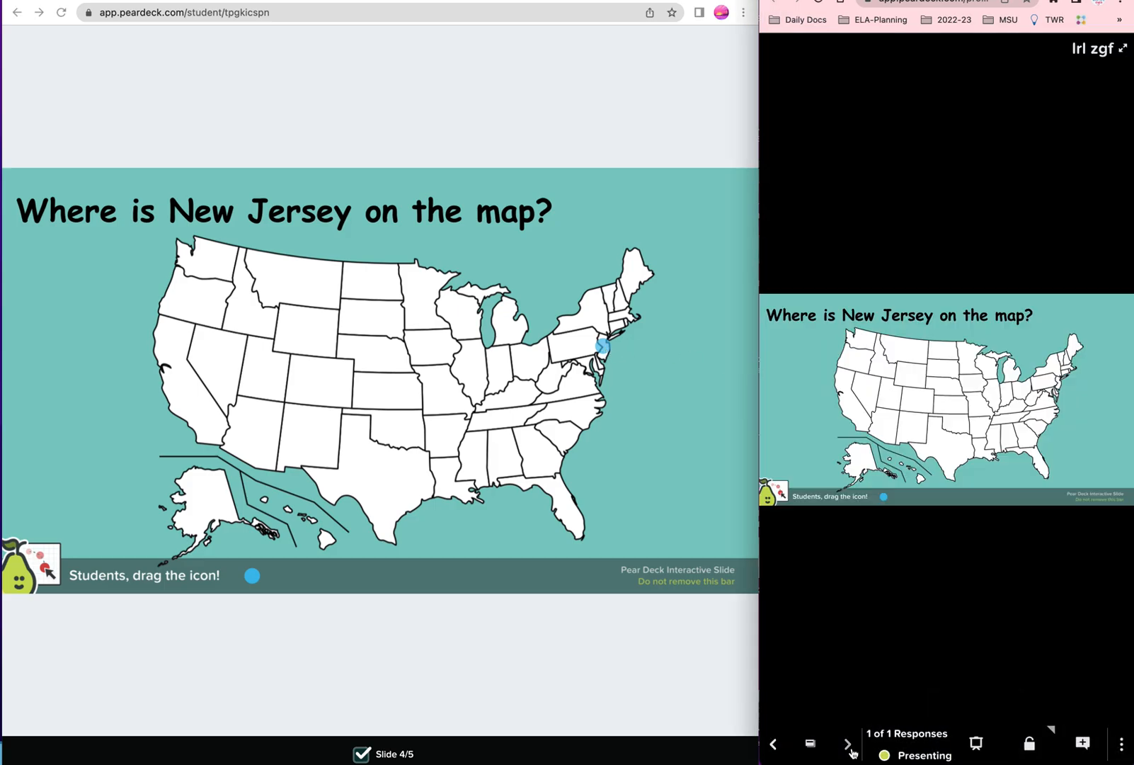
Step: Advance to the math slide, draw a large 5 with the pencil, and reduce the pen size
left_click(847, 743)
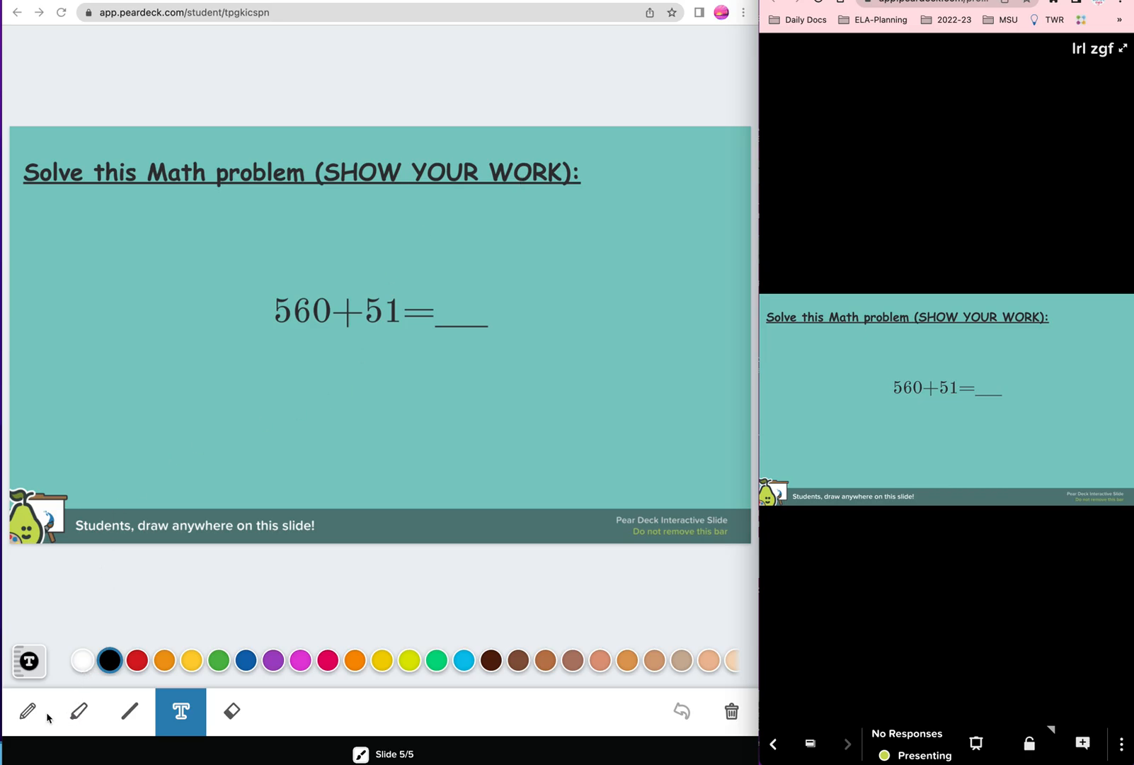
left_click(27, 710)
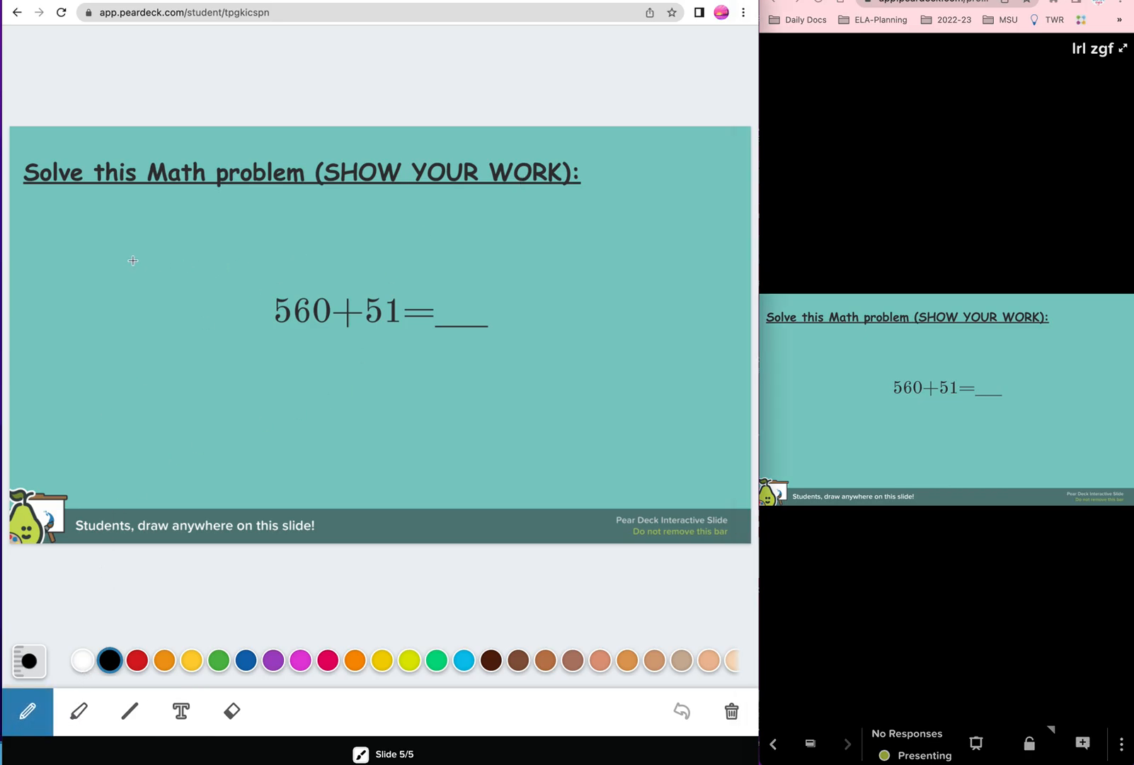
mouse_move(83, 248)
left_mouse_down()
mouse_move(118, 248)
mouse_move(80, 277)
mouse_move(96, 303)
mouse_move(71, 292)
left_mouse_up()
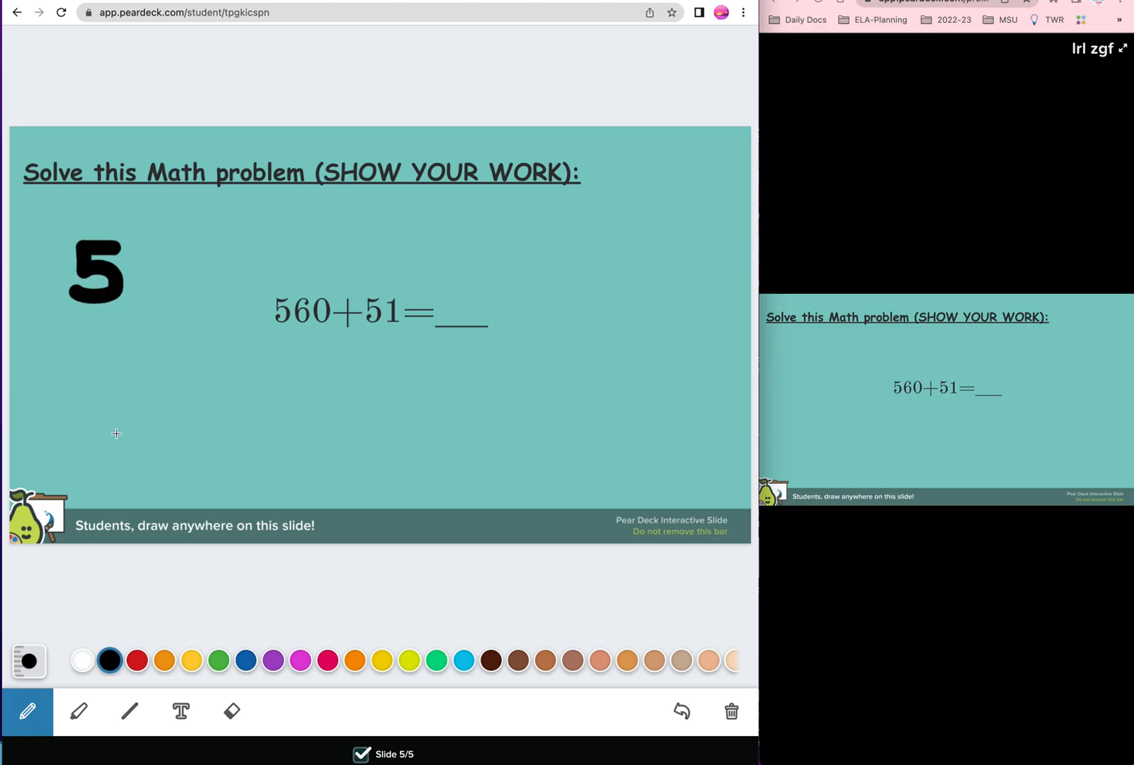
left_click(28, 661)
left_click_drag(31, 614, 30, 635)
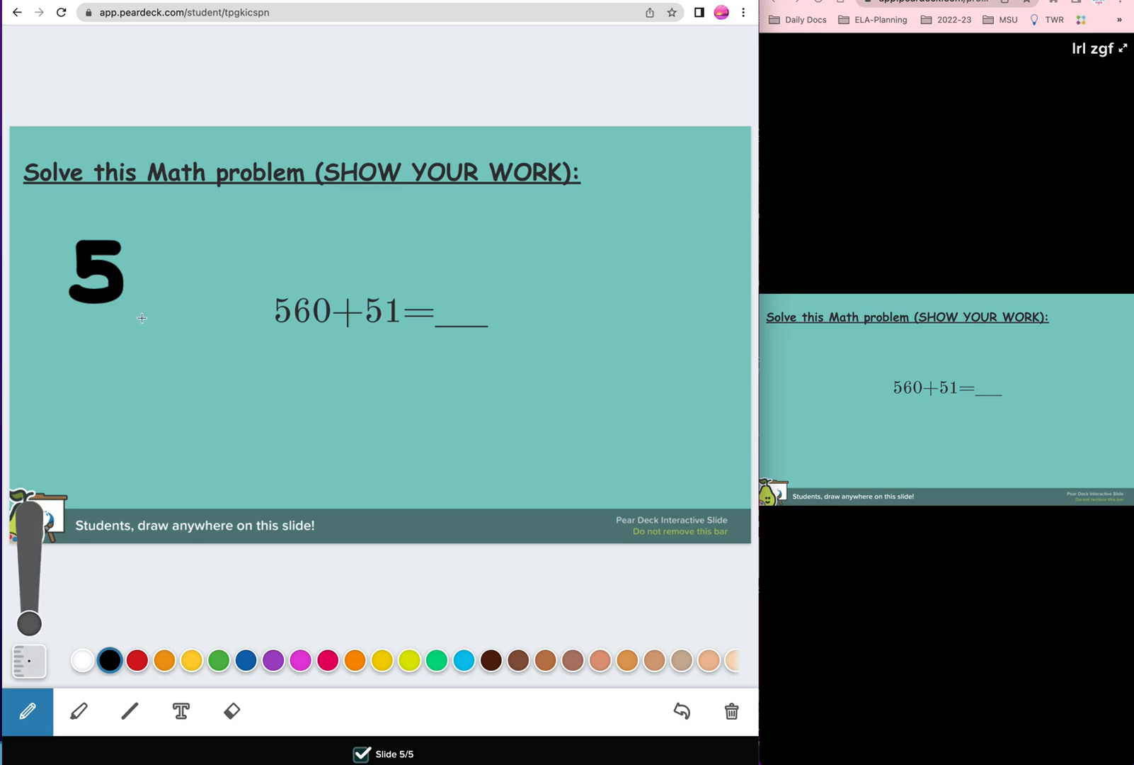
Step: Write out 560 plus 51 vertically with a plus sign, a sum line and the first digit
mouse_move(150, 249)
left_mouse_down()
mouse_move(142, 292)
mouse_move(142, 280)
left_mouse_up()
mouse_move(185, 255)
left_mouse_down()
mouse_move(171, 273)
mouse_move(195, 272)
mouse_move(177, 257)
left_mouse_up()
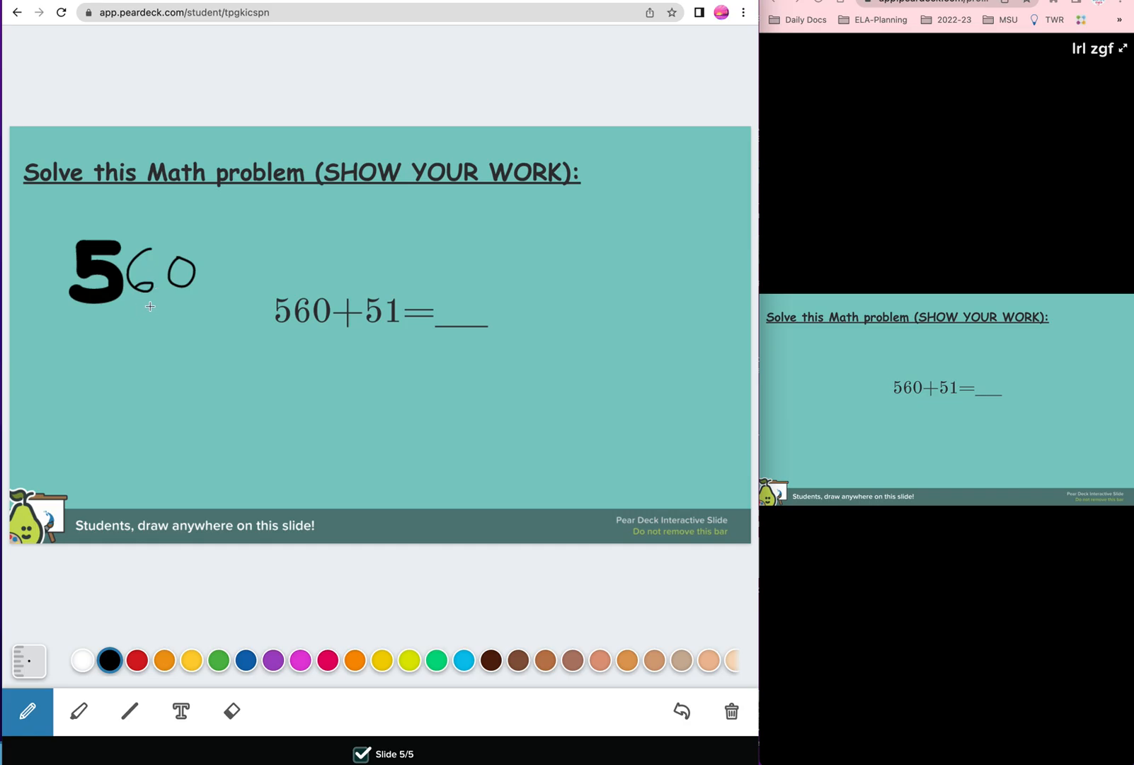
mouse_move(150, 306)
left_mouse_down()
mouse_move(136, 315)
mouse_move(148, 327)
mouse_move(160, 314)
mouse_move(182, 348)
left_mouse_up()
mouse_move(41, 338)
left_mouse_down()
mouse_move(64, 337)
mouse_move(53, 351)
mouse_move(147, 371)
mouse_move(289, 367)
left_mouse_up()
left_click_drag(192, 389, 193, 428)
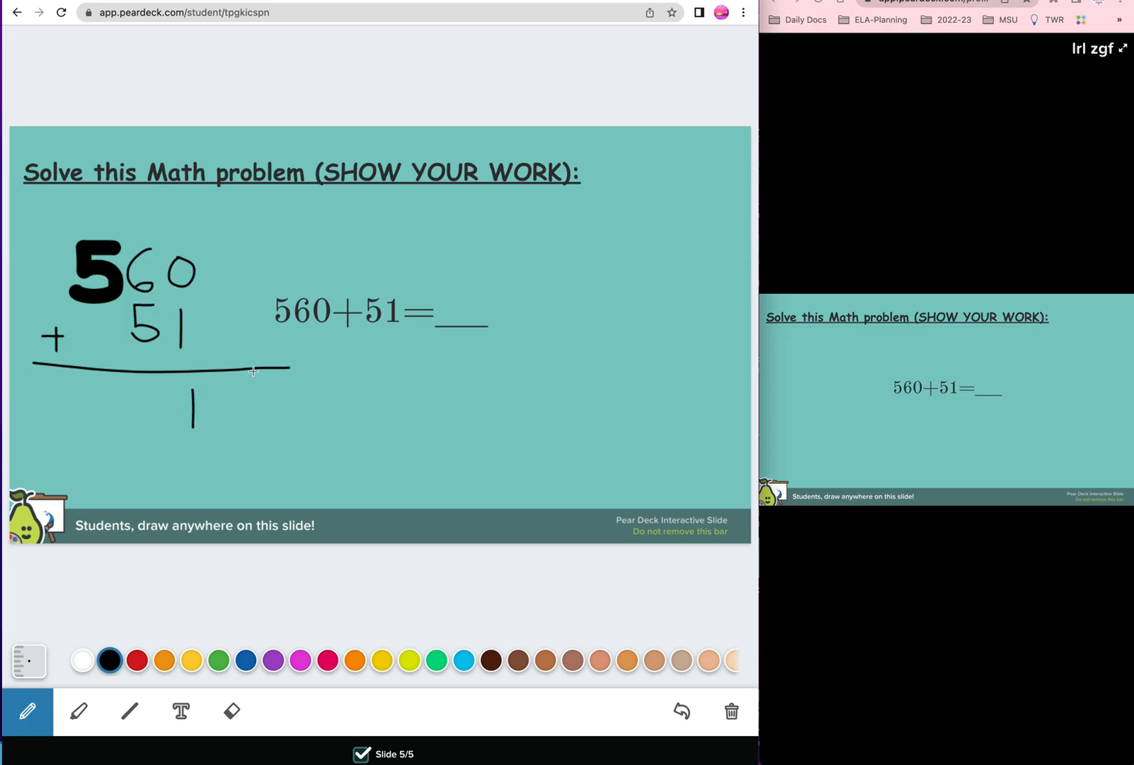
Step: Show responses in the presenter and finish the sum, writing 611 below the line and in the answer blank
left_click(977, 740)
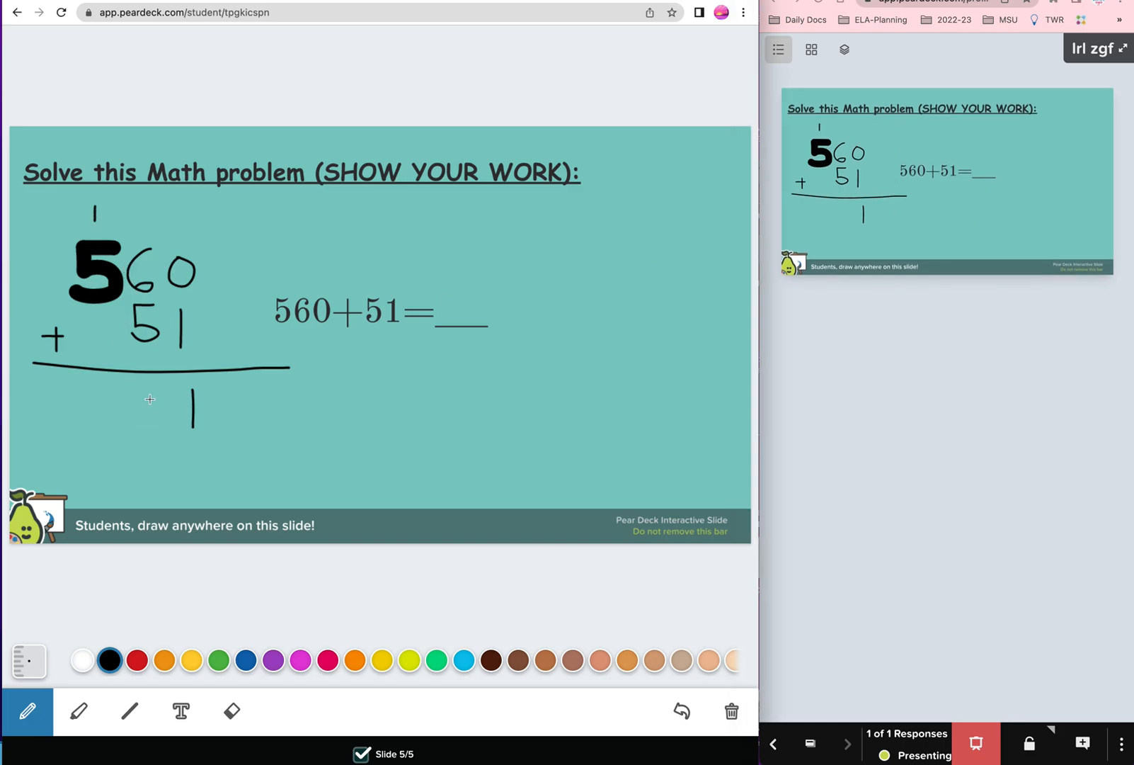
left_click_drag(150, 395, 148, 430)
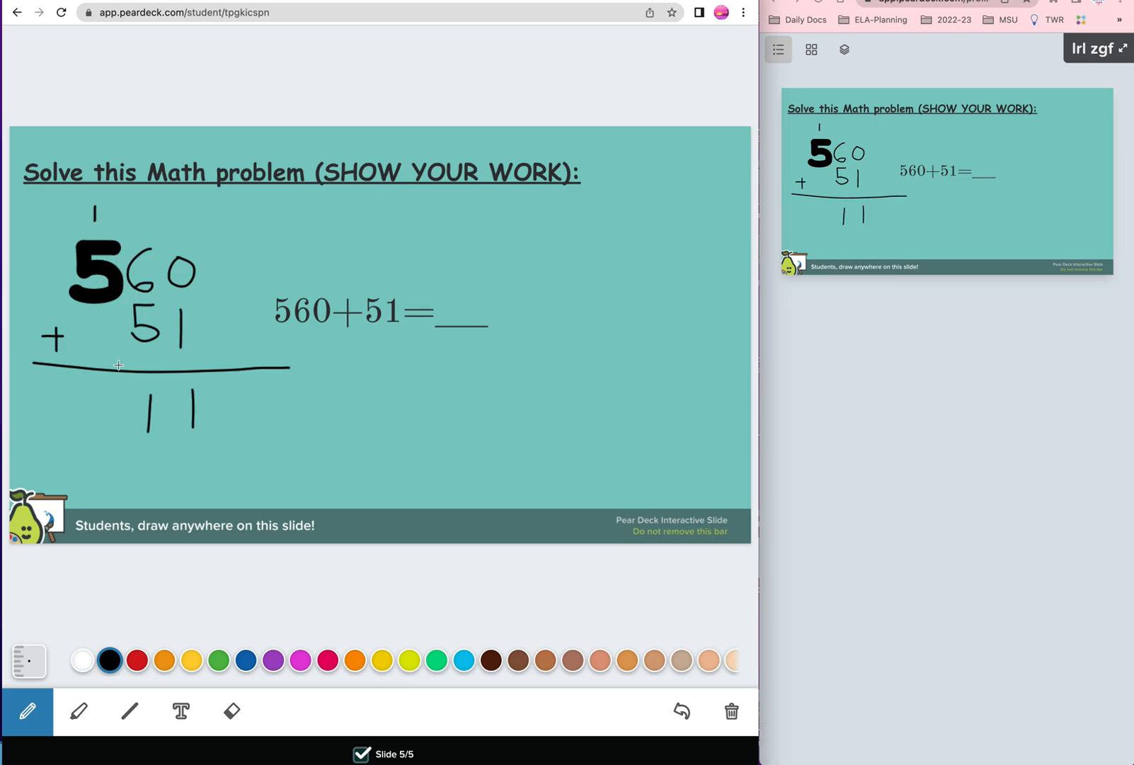
mouse_move(100, 398)
left_mouse_down()
mouse_move(91, 425)
mouse_move(99, 414)
left_mouse_up()
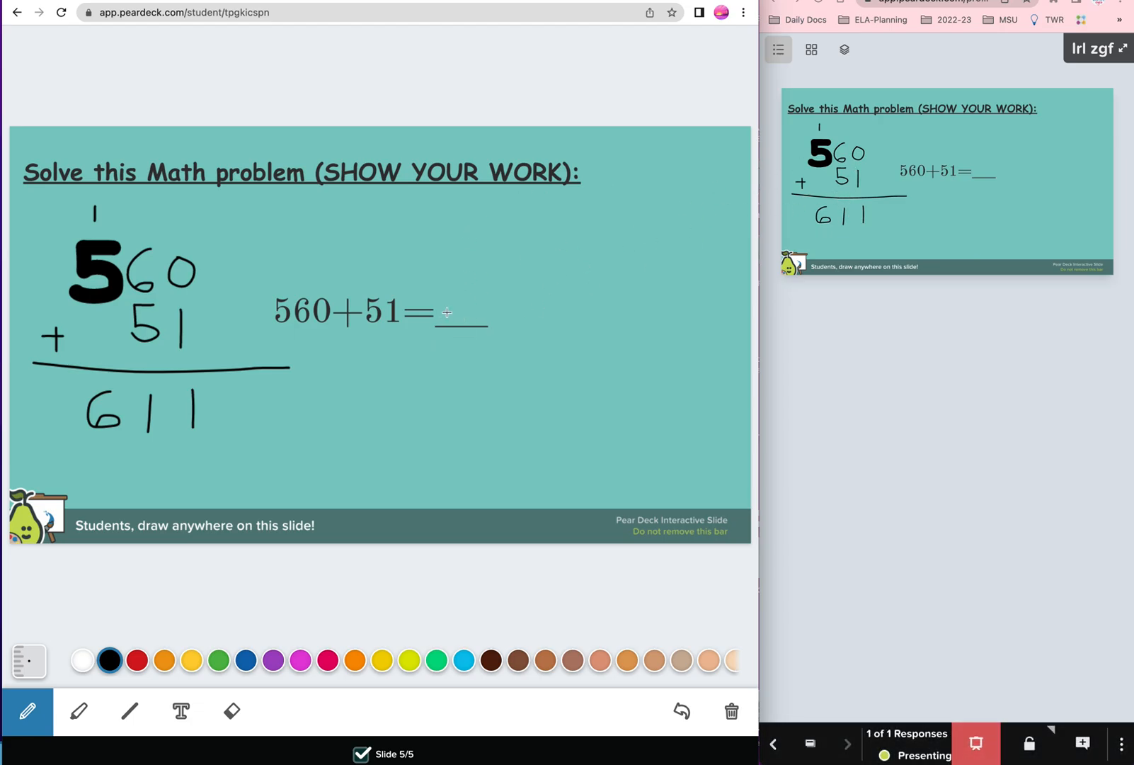
mouse_move(456, 288)
left_mouse_down()
mouse_move(457, 324)
mouse_move(447, 316)
mouse_move(486, 330)
left_mouse_up()
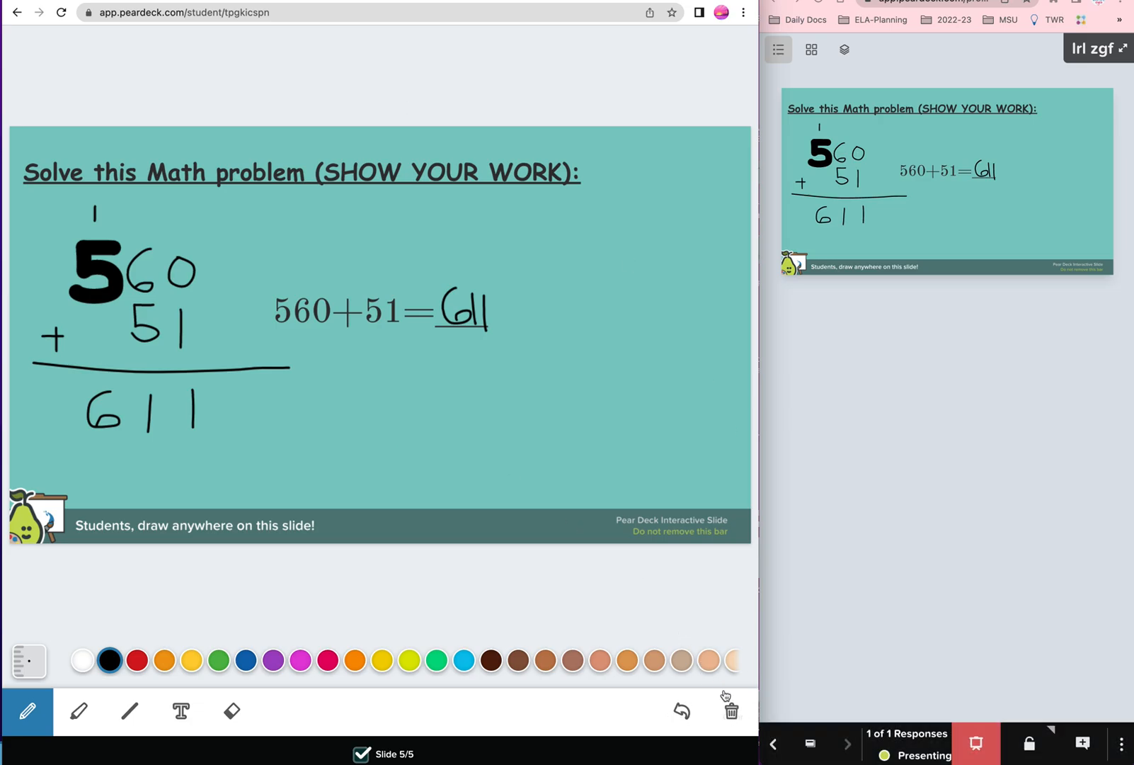
Step: Clear all drawings from the math slide and hide the responses in the presenter
left_click(728, 703)
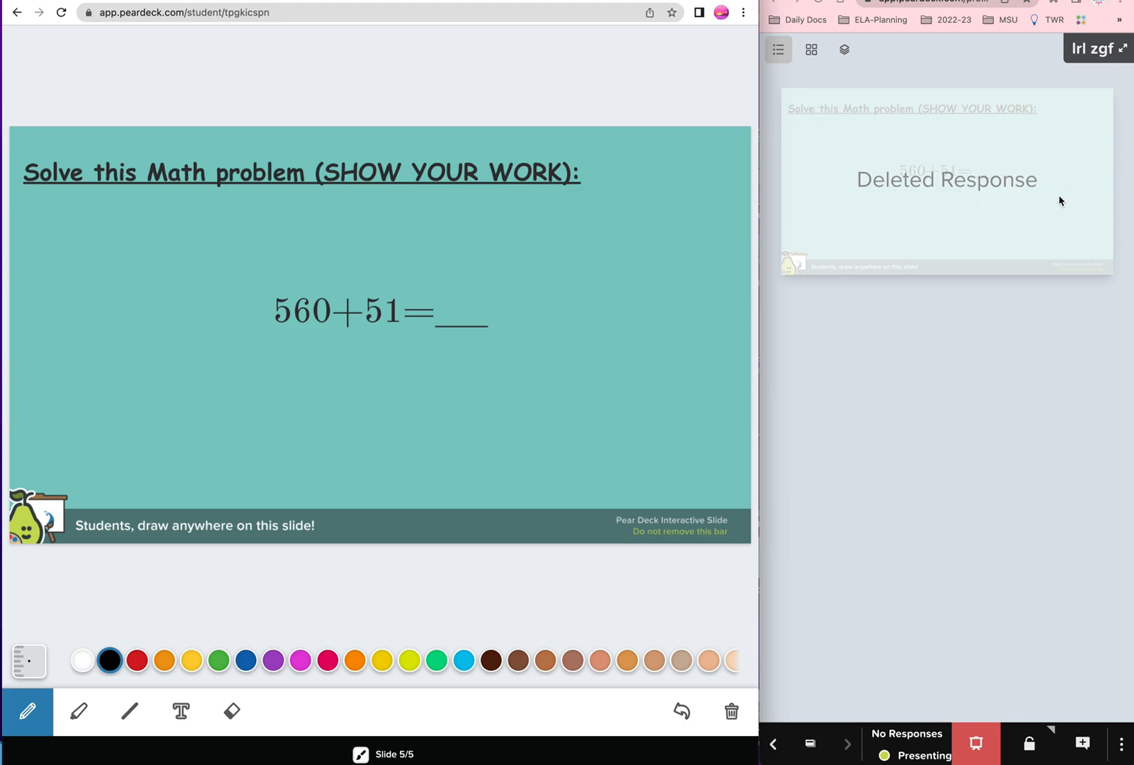
left_click(977, 742)
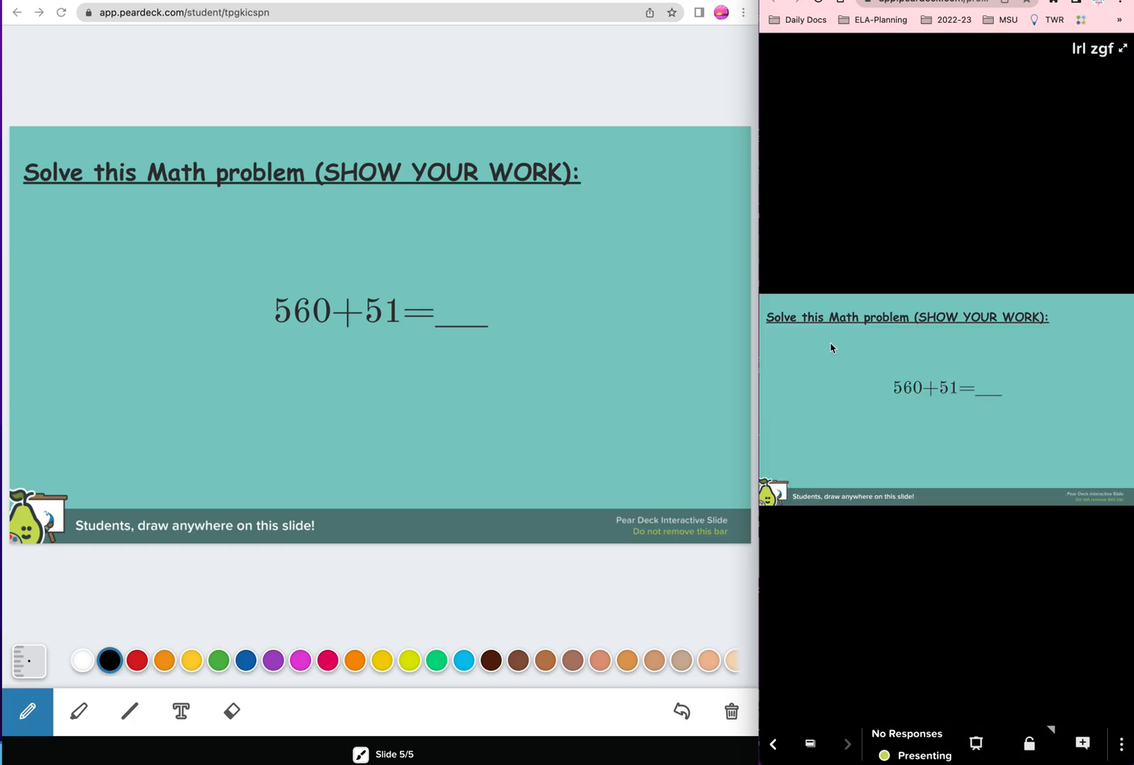
Step: Open the presenter options menu and switch to the full presenter view
left_click(1122, 744)
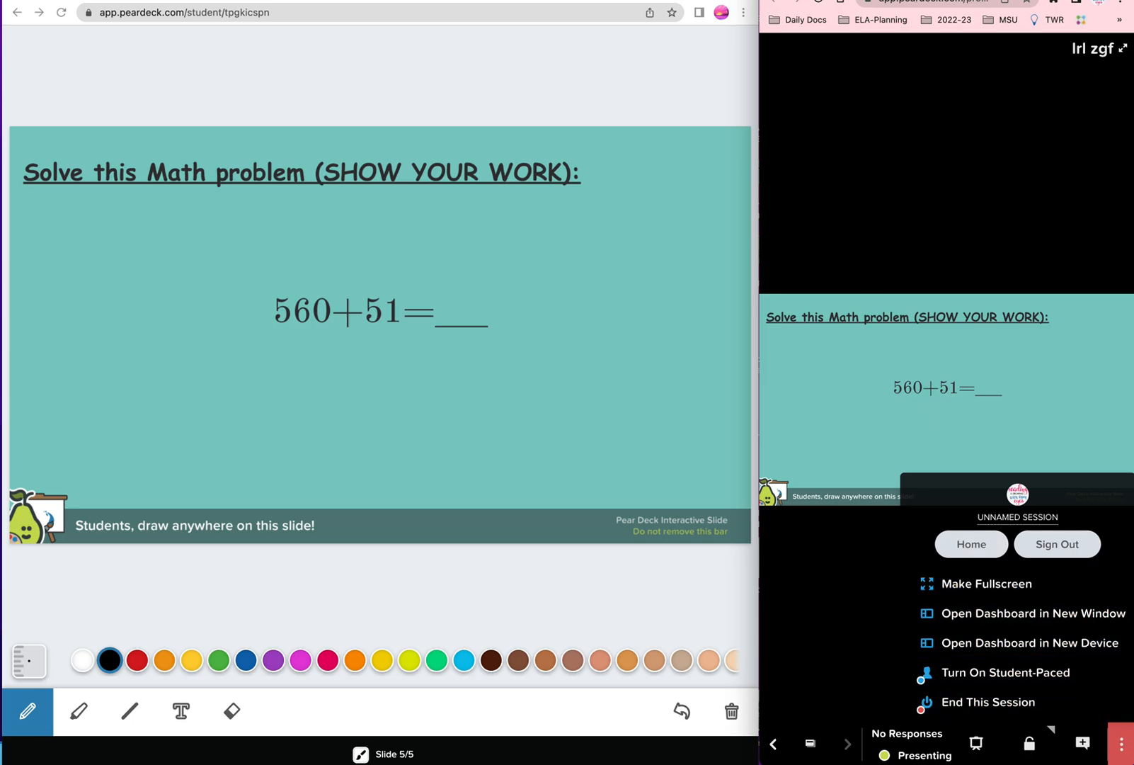
key("ctrl+alt+Return")
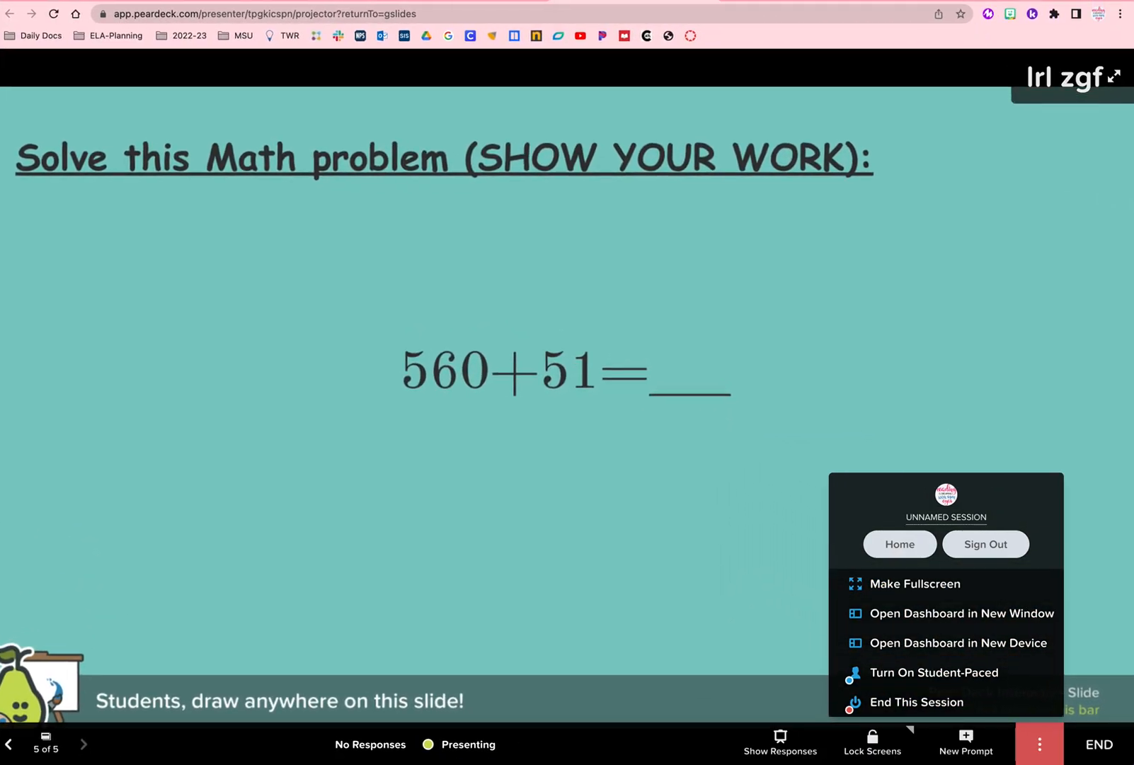
left_click(726, 571)
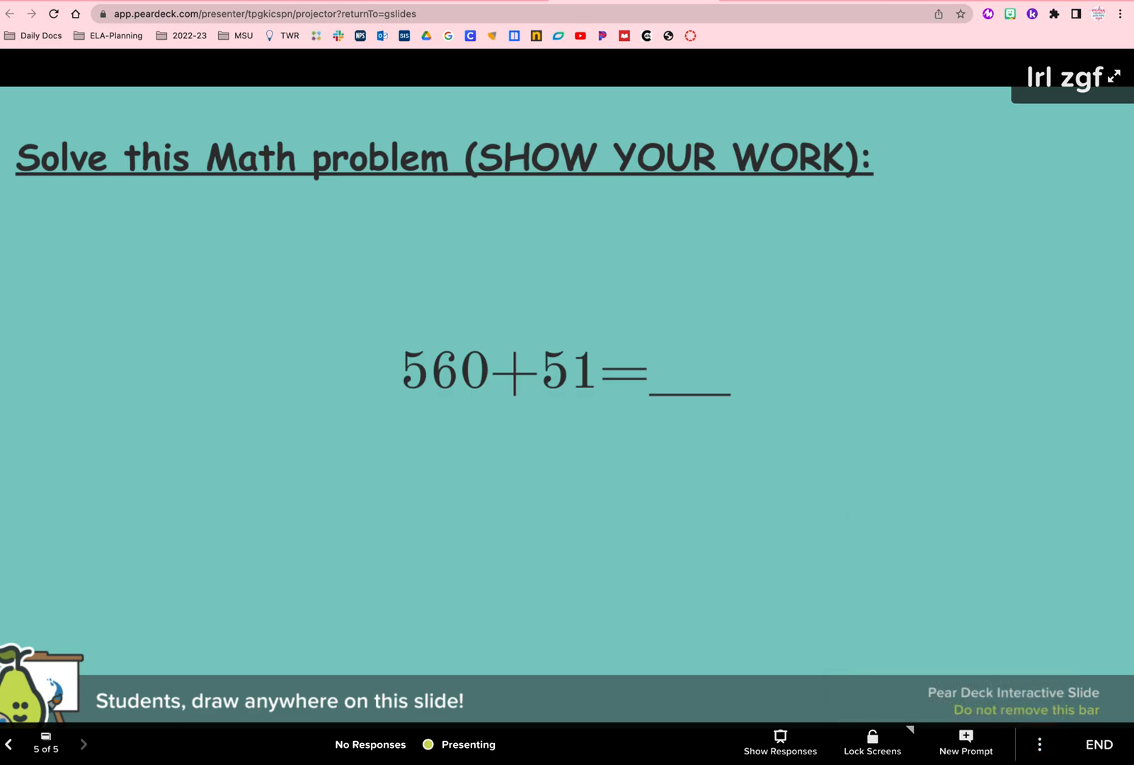
Step: End the session, naming it 'test 301' before saving
left_click(1097, 752)
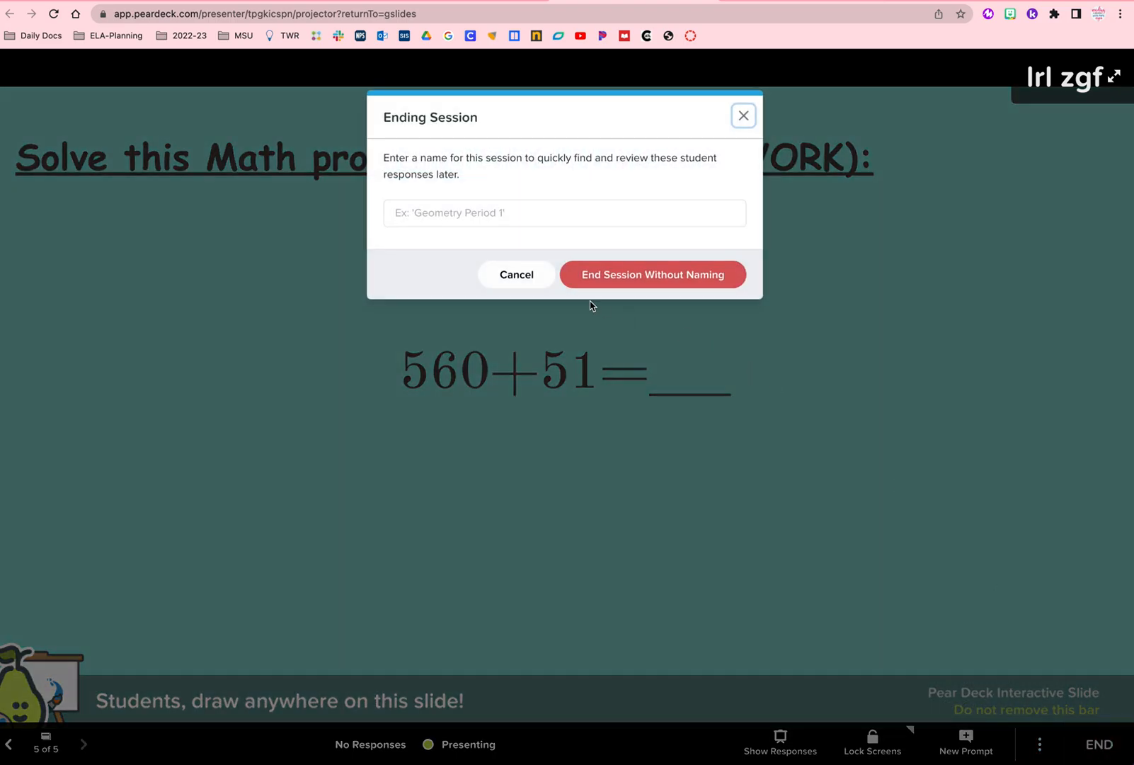
left_click(453, 213)
type("tes")
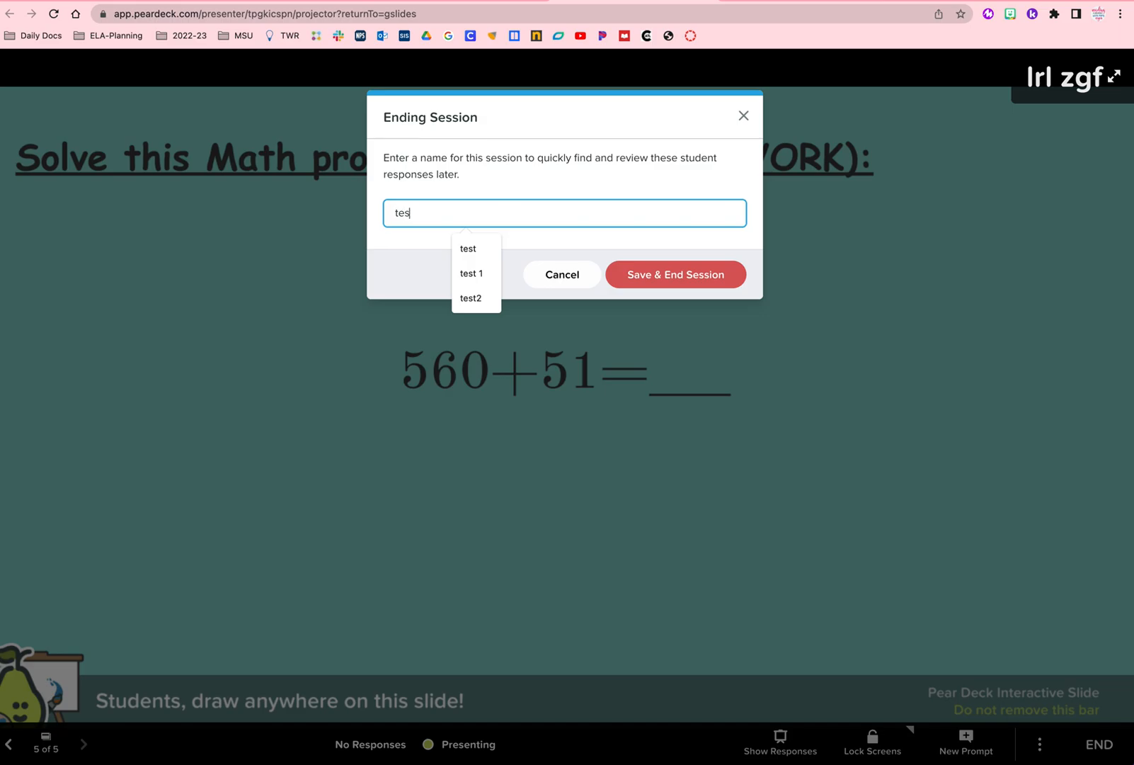
type("t 301")
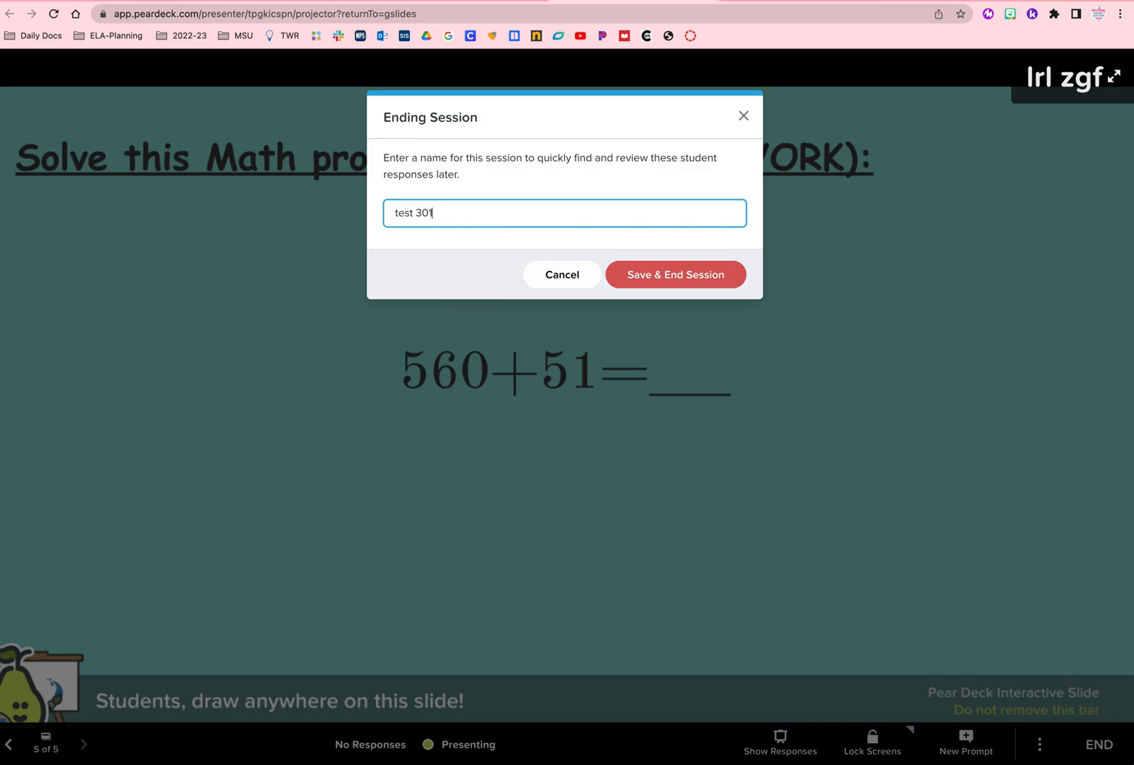
left_click(695, 281)
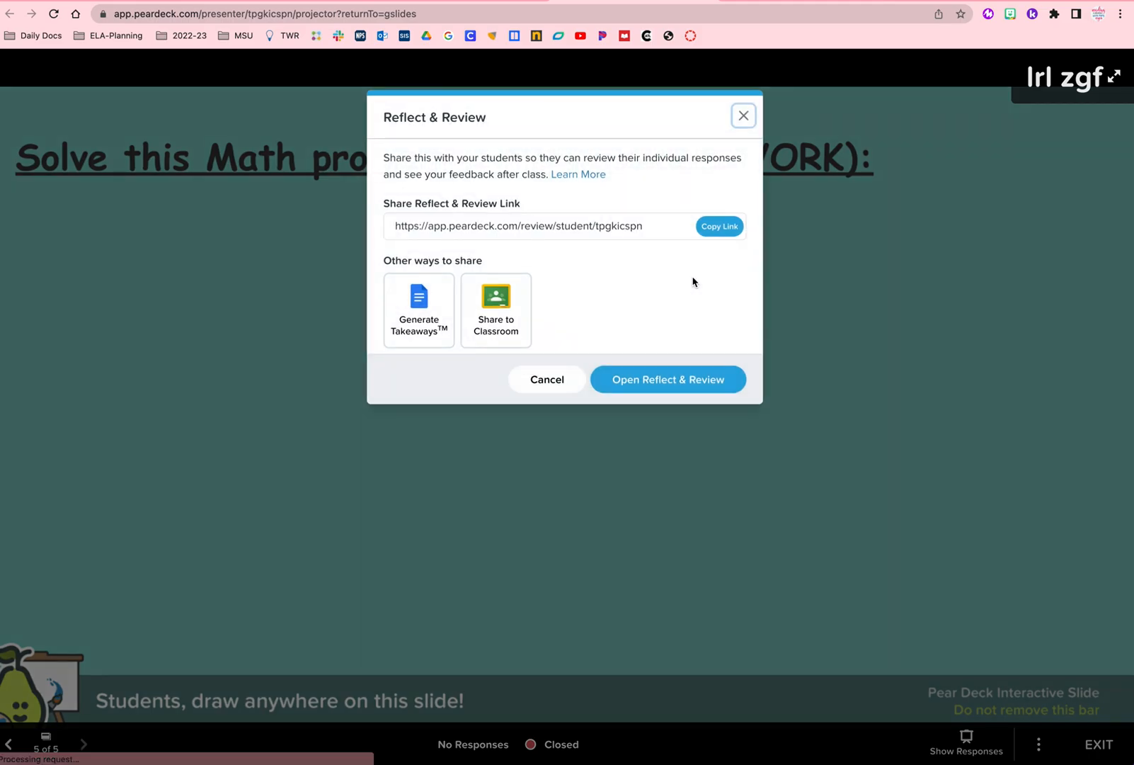
Step: Open Reflect & Review and select the student to view their responses
left_click(711, 385)
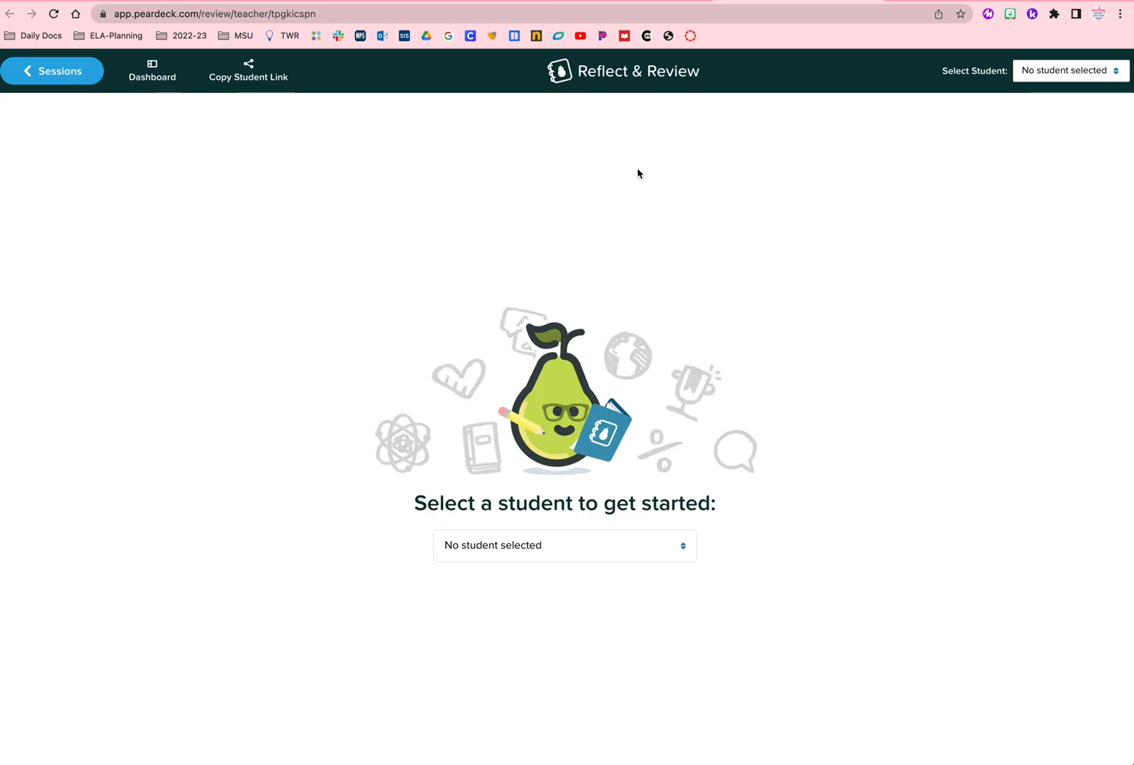
left_click(528, 547)
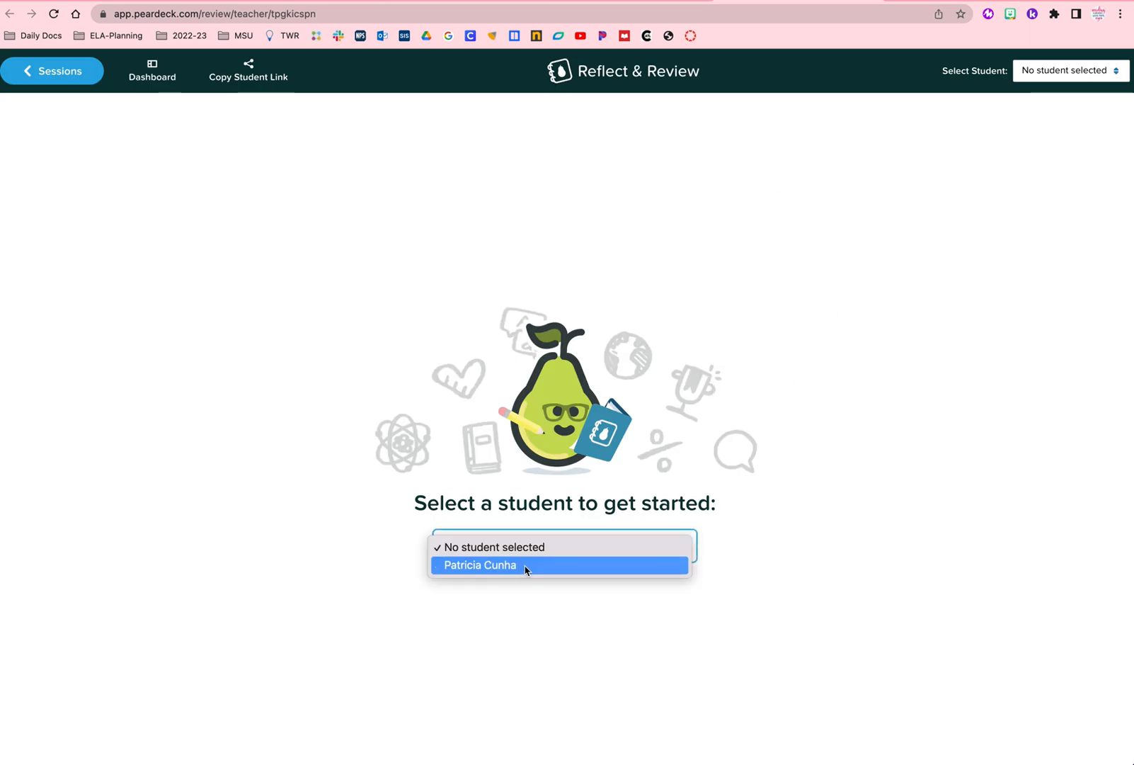
left_click(526, 566)
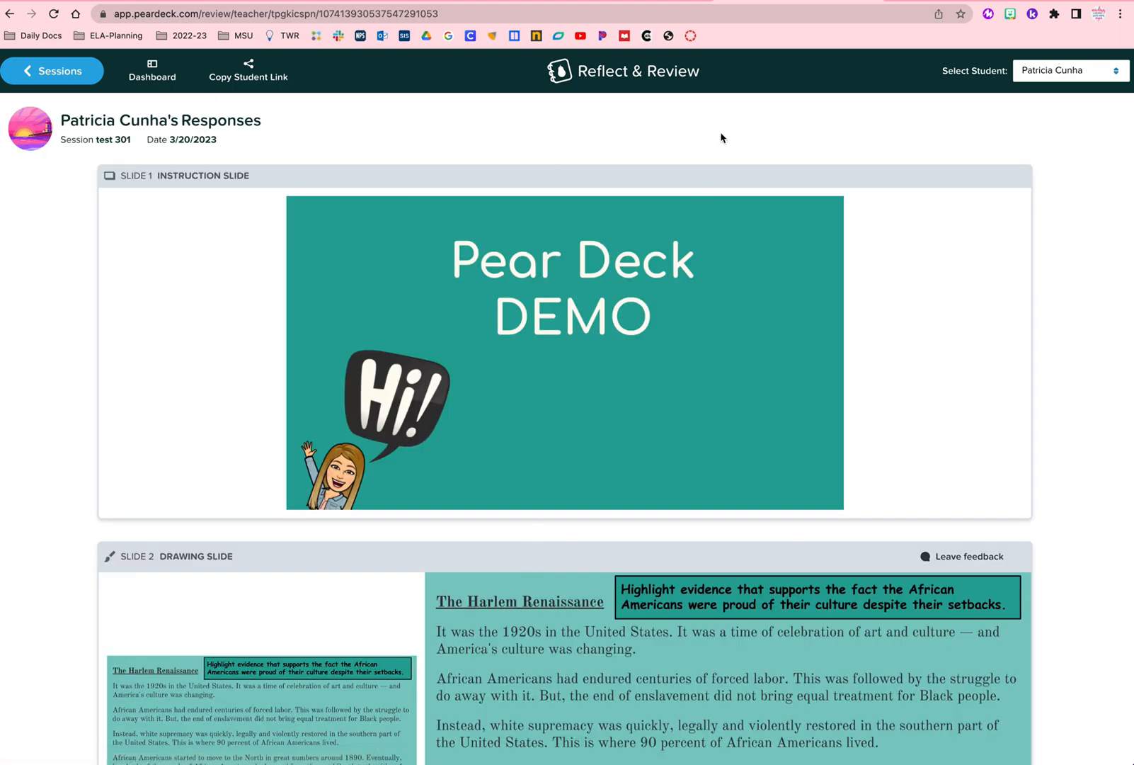
Step: Review the selected student's responses across each slide of the session
left_click(1070, 78)
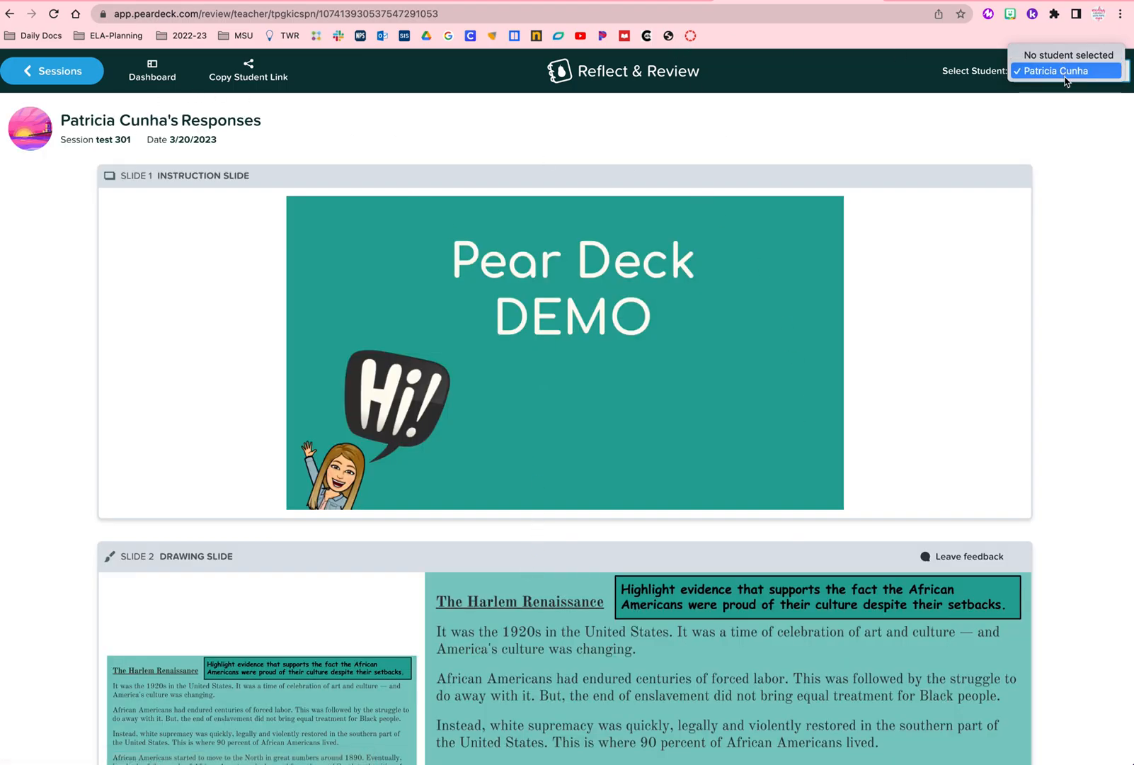
left_click(673, 119)
scroll(558, 380, "down", 4)
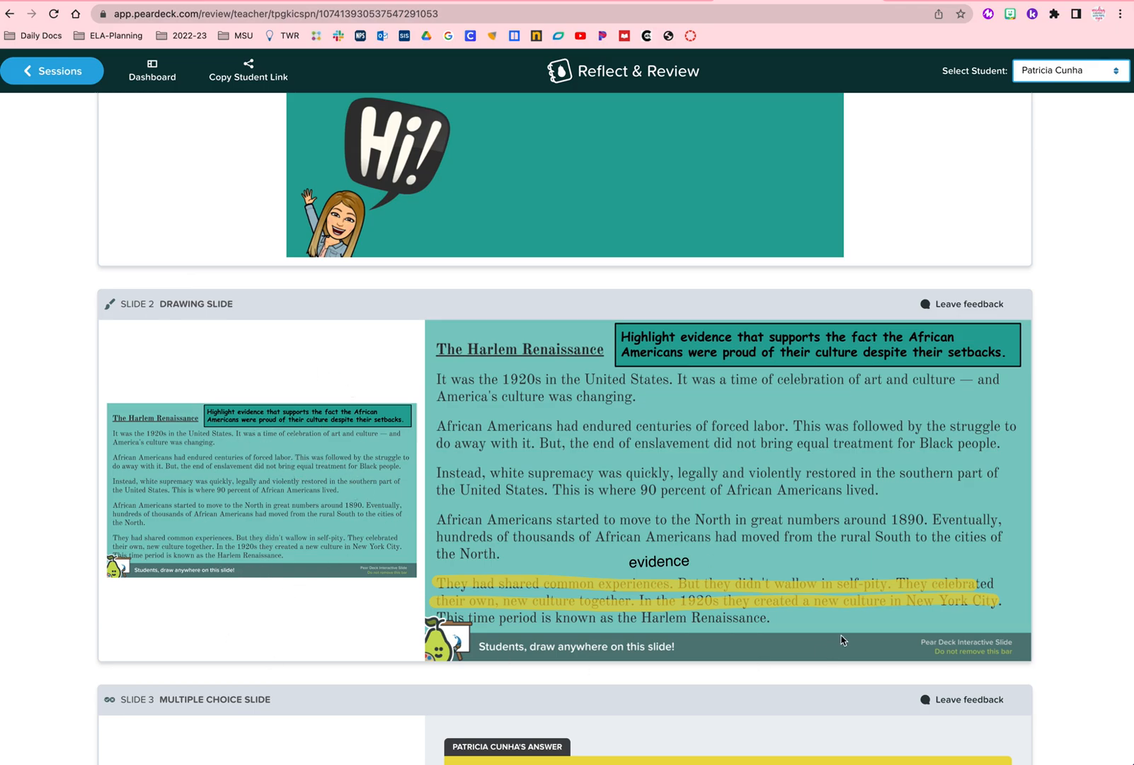
scroll(755, 604, "down", 7)
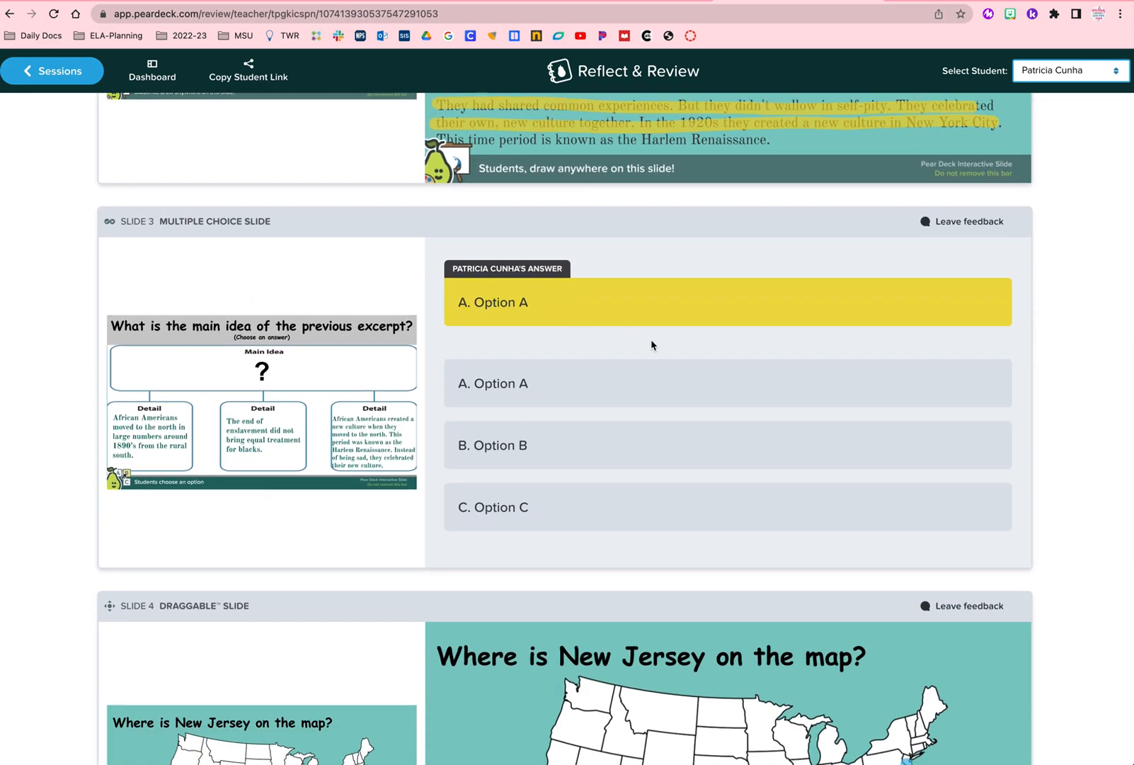
scroll(652, 345, "down", 6)
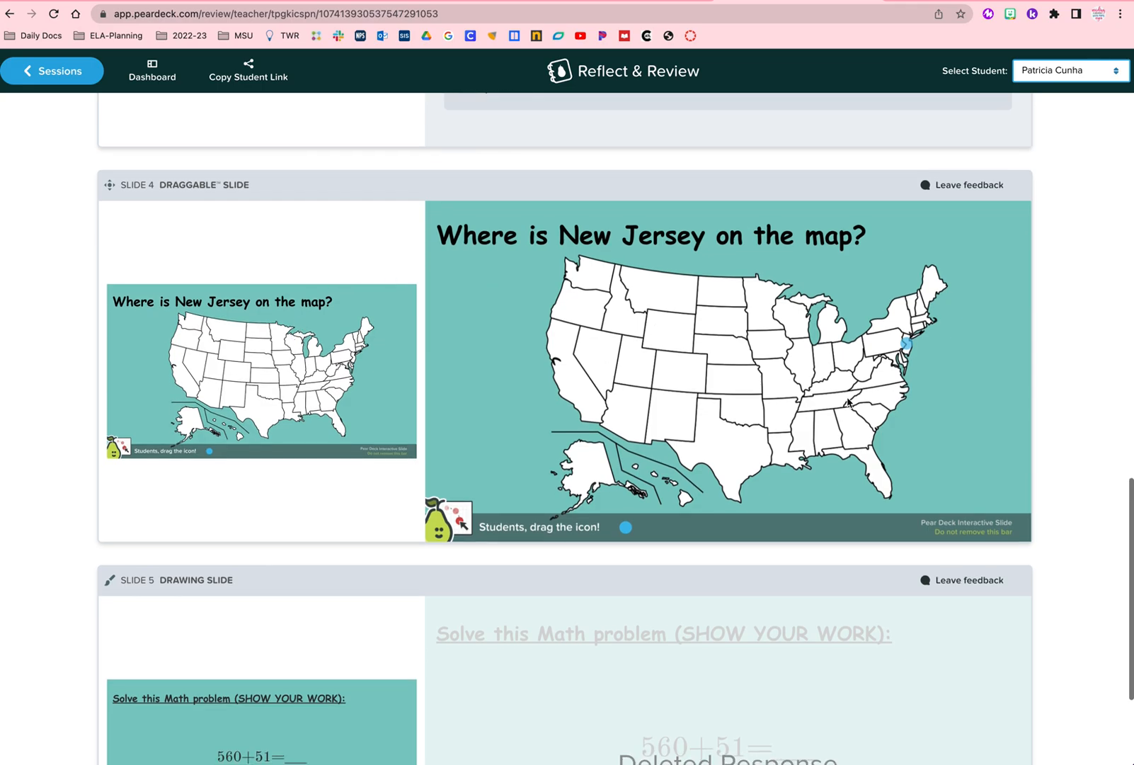
scroll(709, 443, "down", 3)
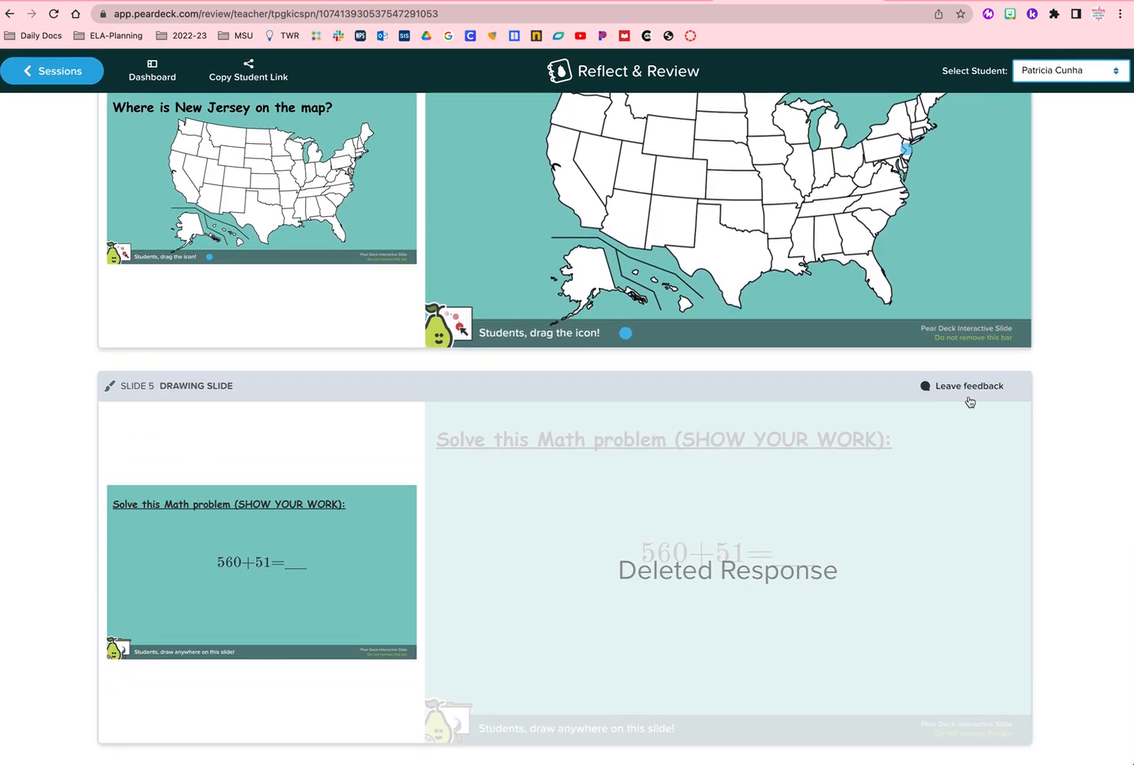
scroll(797, 474, "up", 7)
scroll(800, 482, "up", 12)
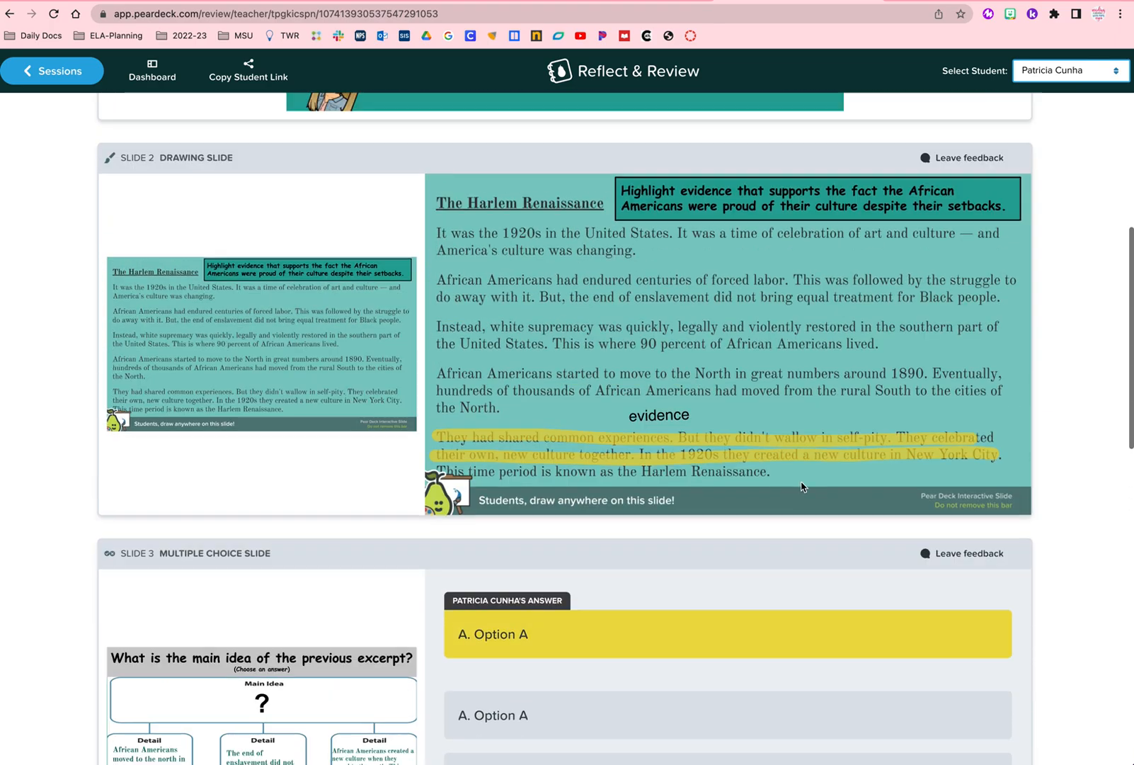
Step: Open the session dashboard and view the multiple choice slide's response results
left_click(127, 75)
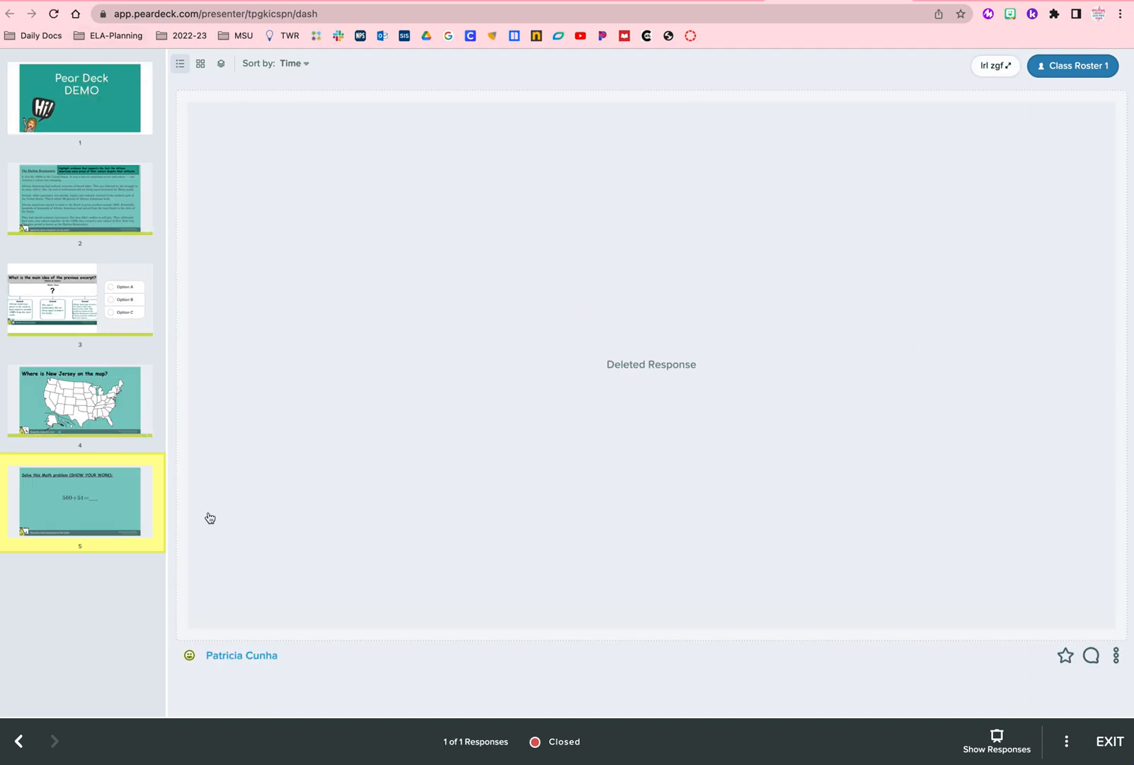
left_click(92, 210)
left_click(150, 296)
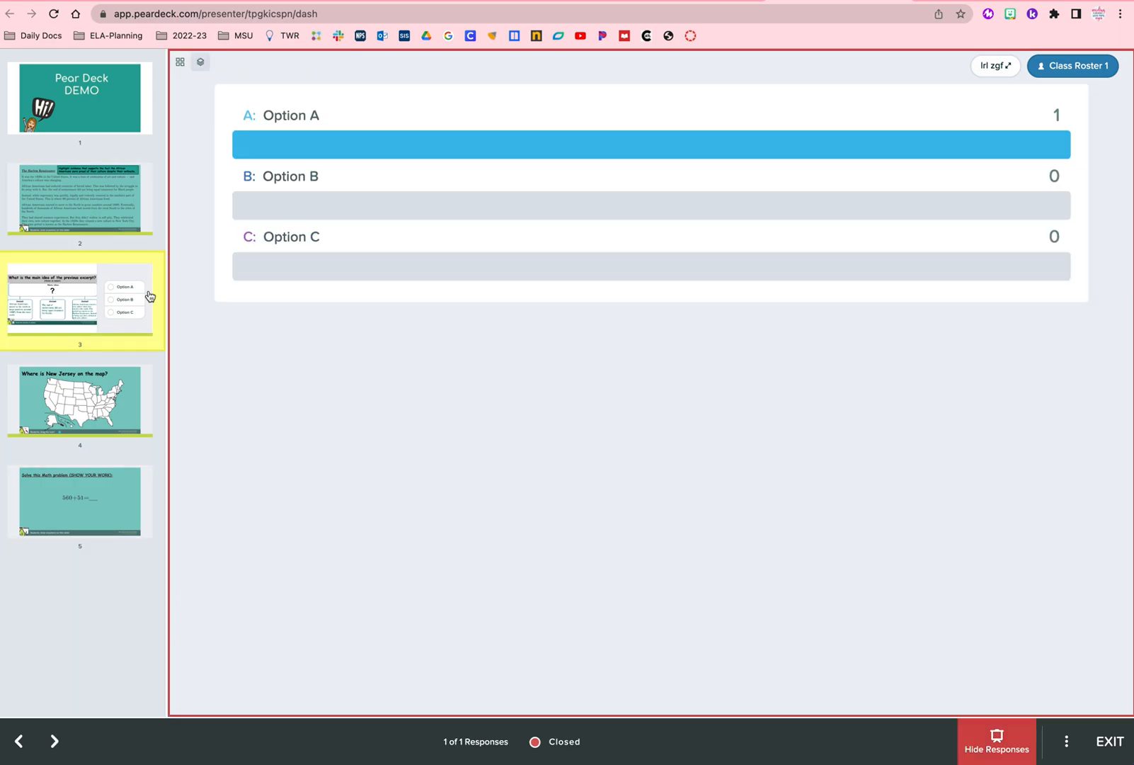
Step: Check the class roster, close it, and exit the dashboard to the sessions list
left_click(1073, 67)
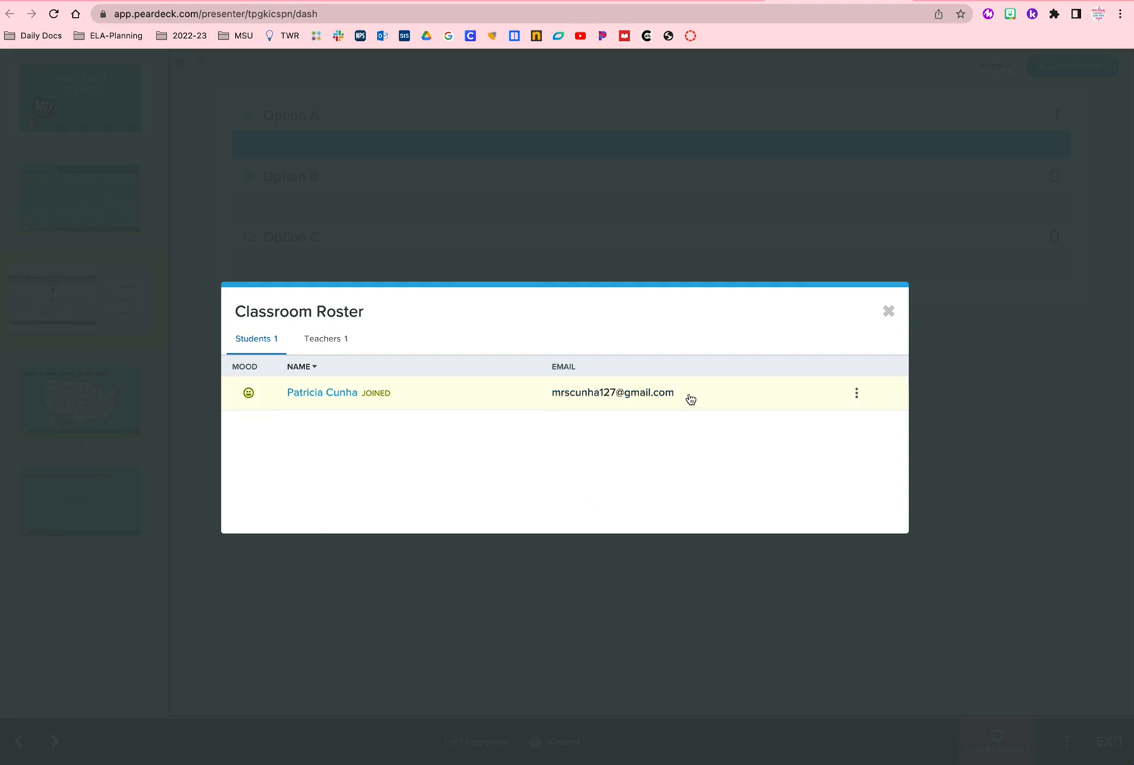
left_click(889, 311)
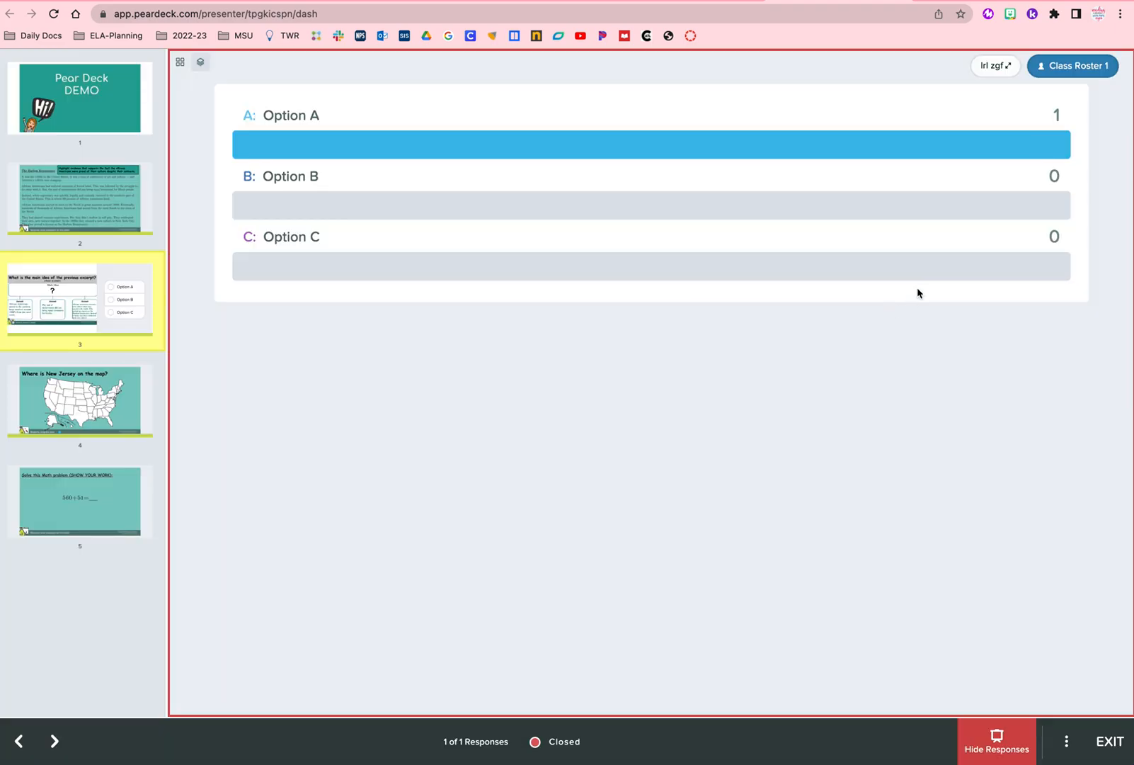
left_click(1110, 748)
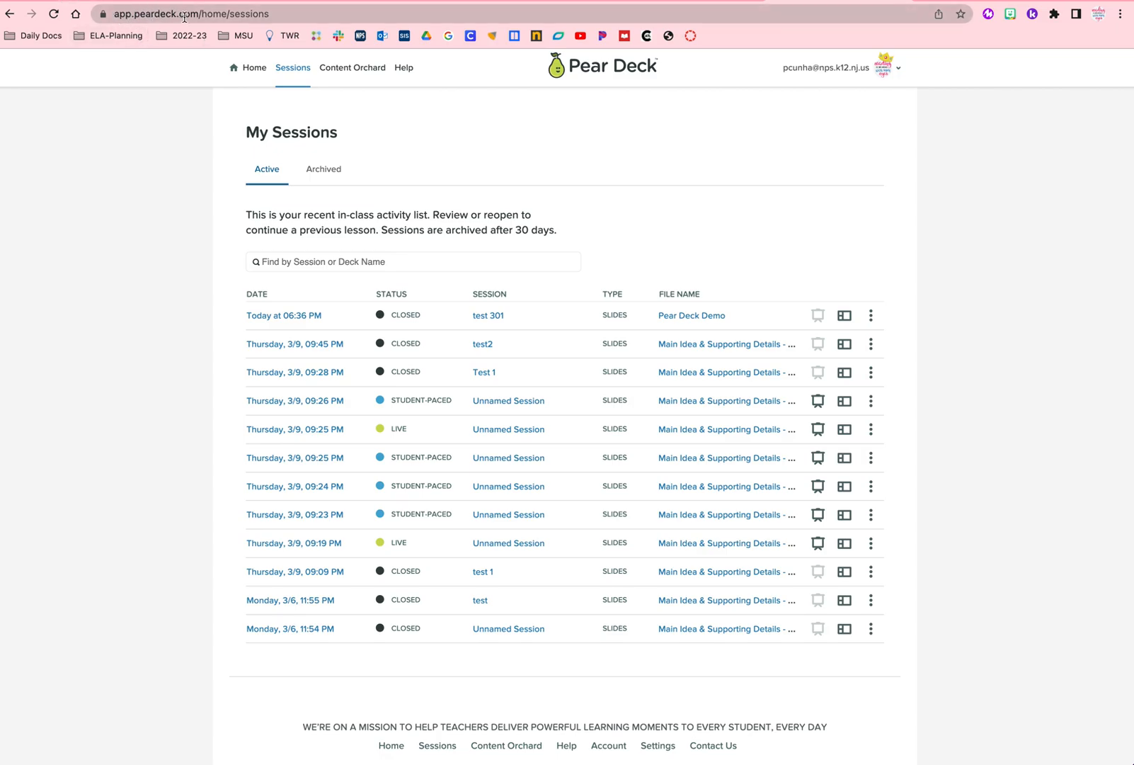
Step: Browse the active and archived session lists on the My Sessions page
scroll(697, 574, "down", 1)
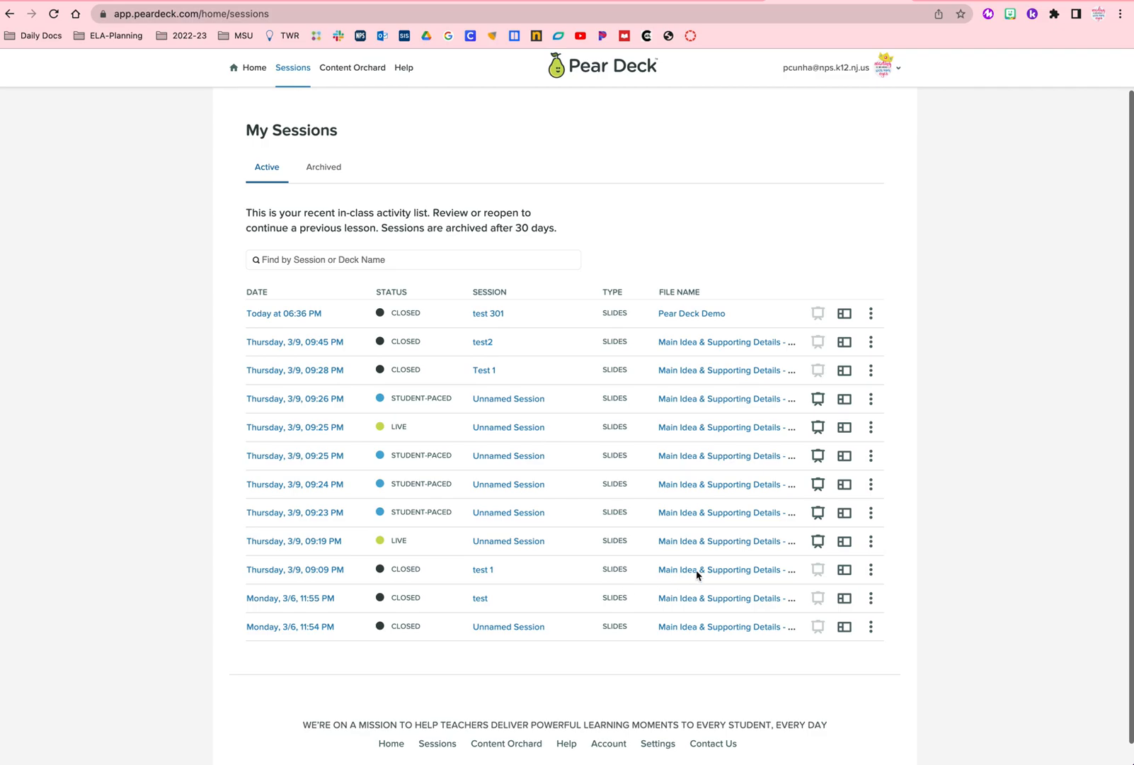
scroll(657, 402, "up", 1)
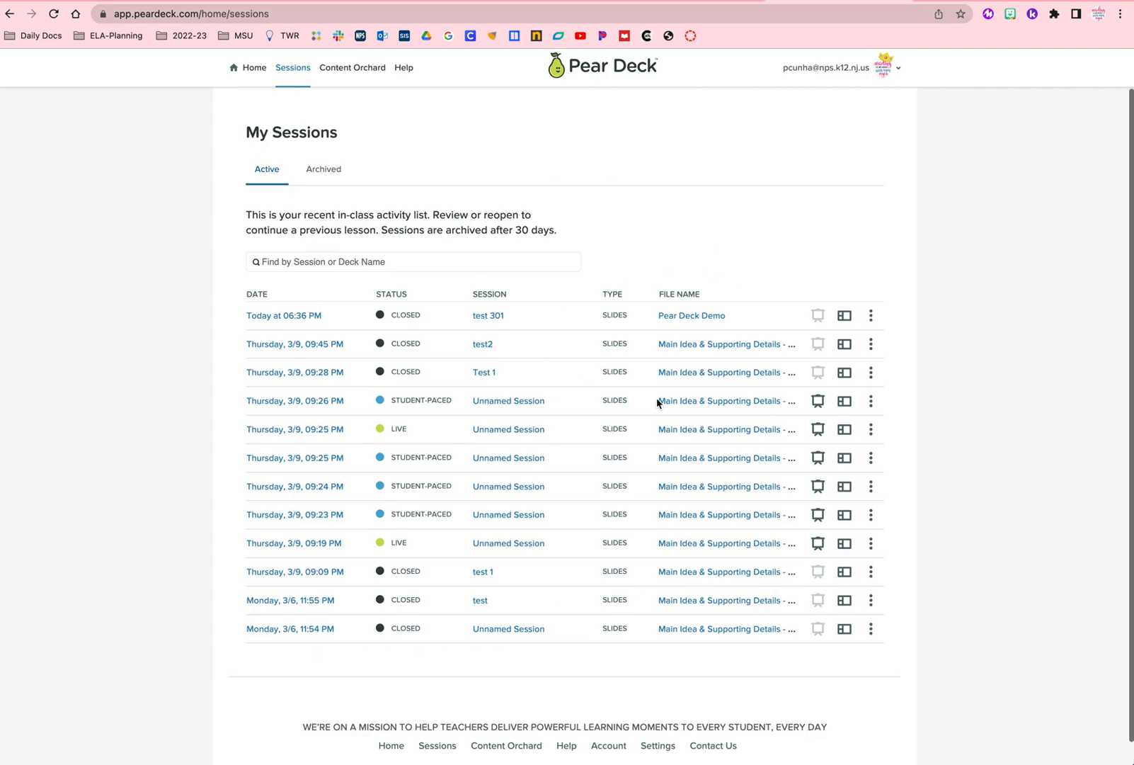
scroll(332, 212, "down", 1)
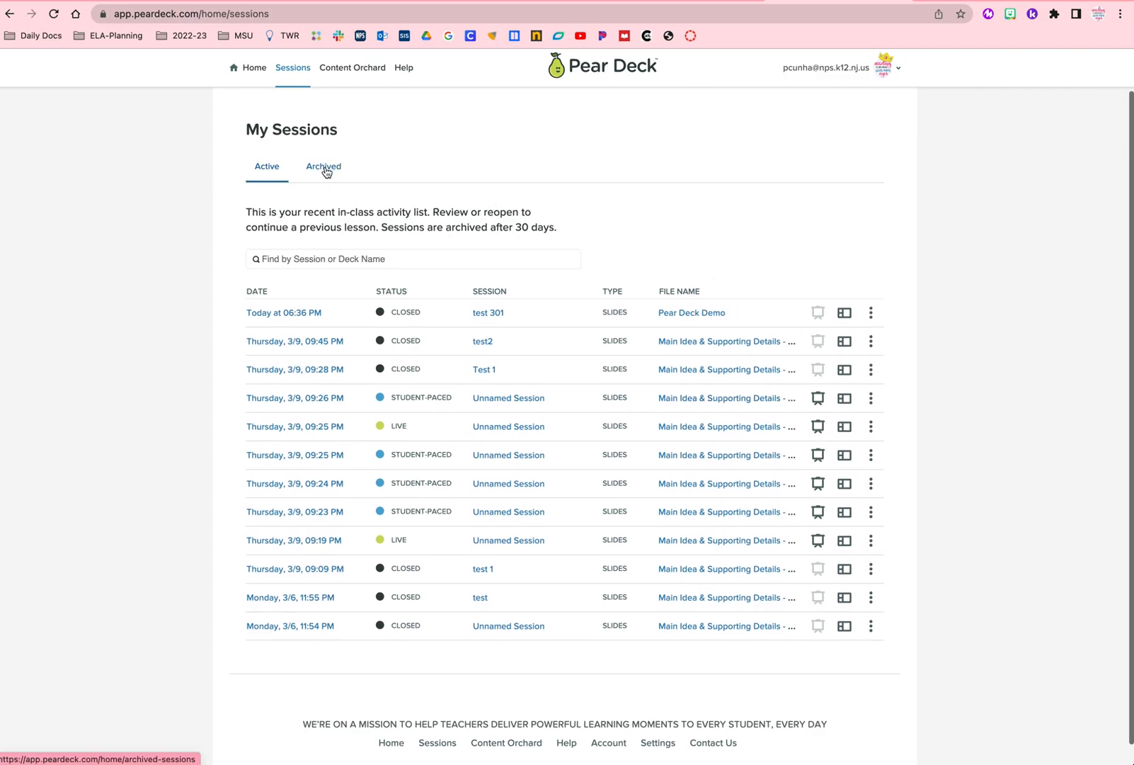
left_click(325, 170)
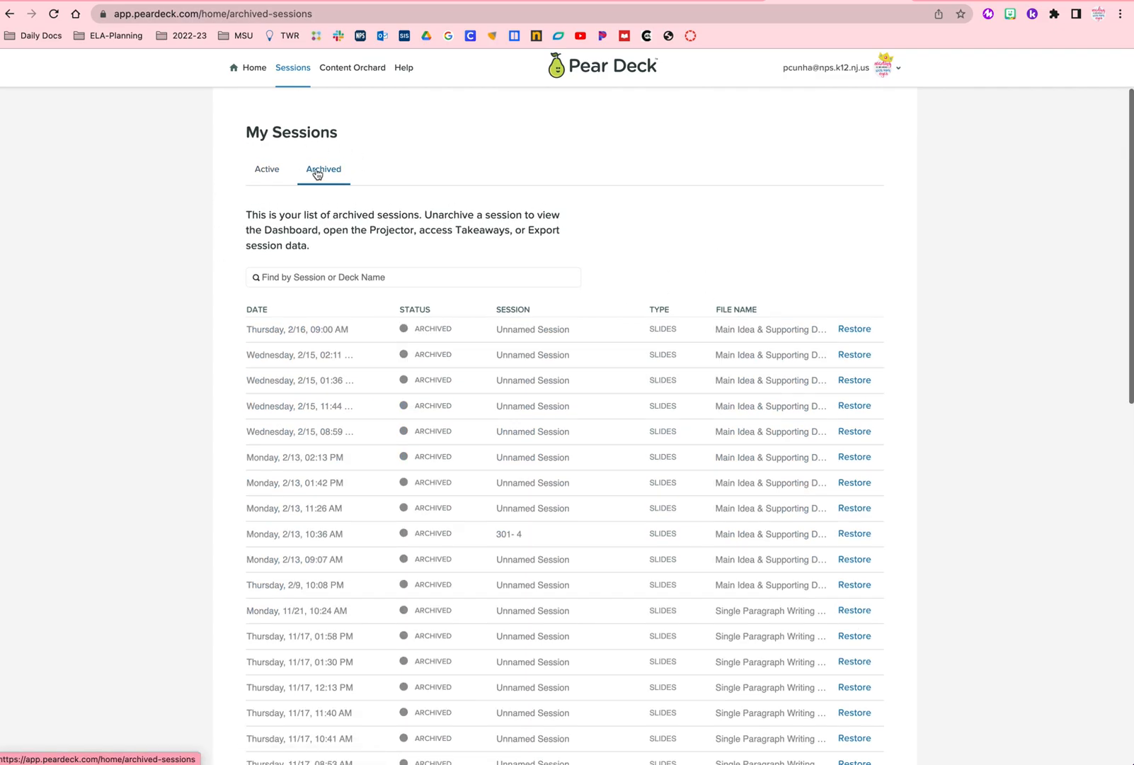
left_click(267, 170)
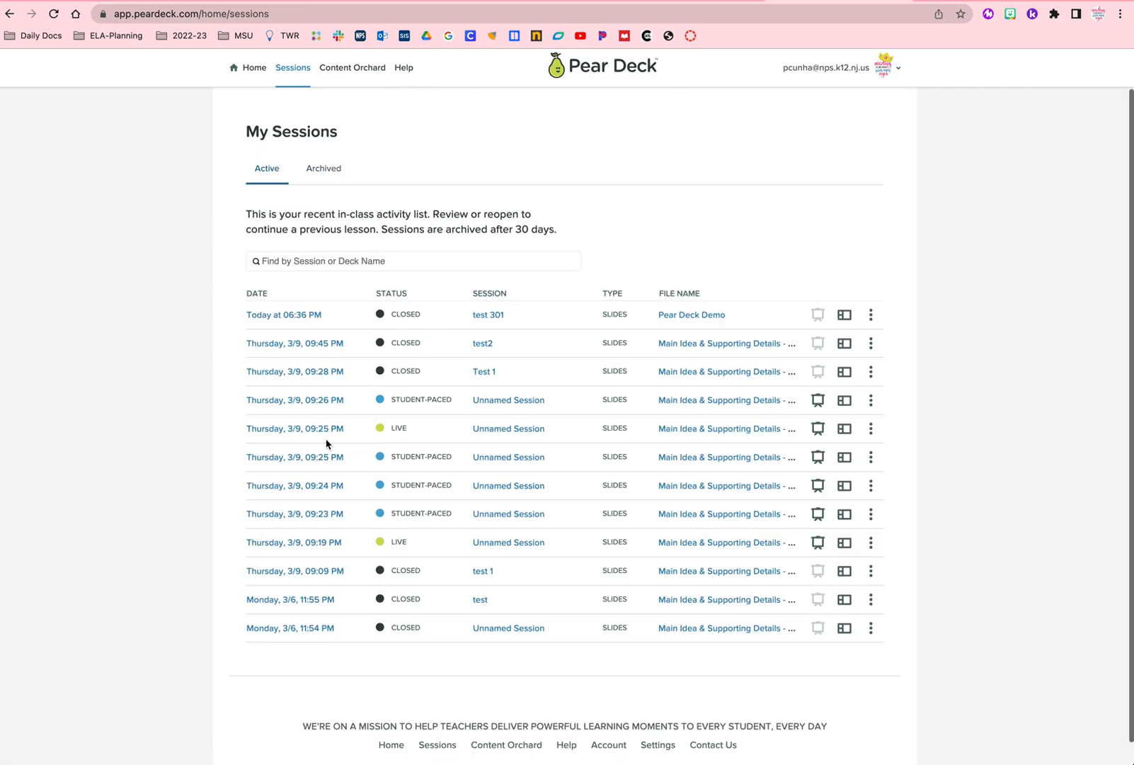
scroll(311, 442, "down", 1)
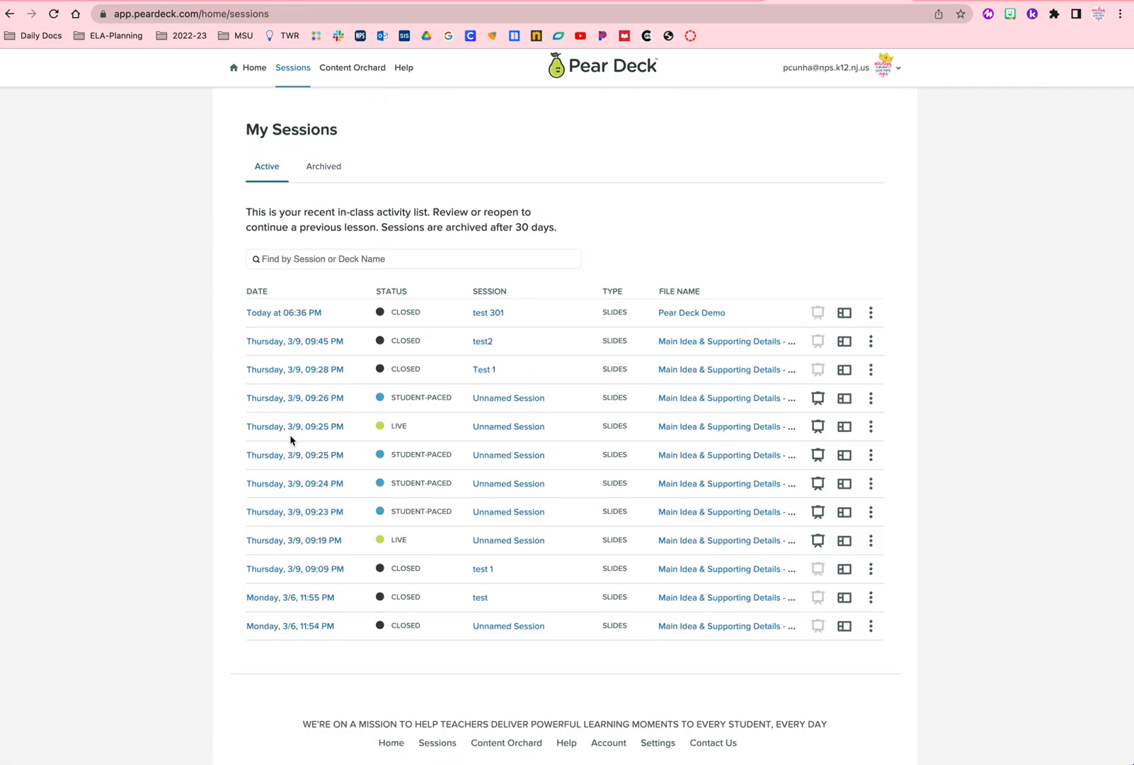
scroll(294, 439, "up", 1)
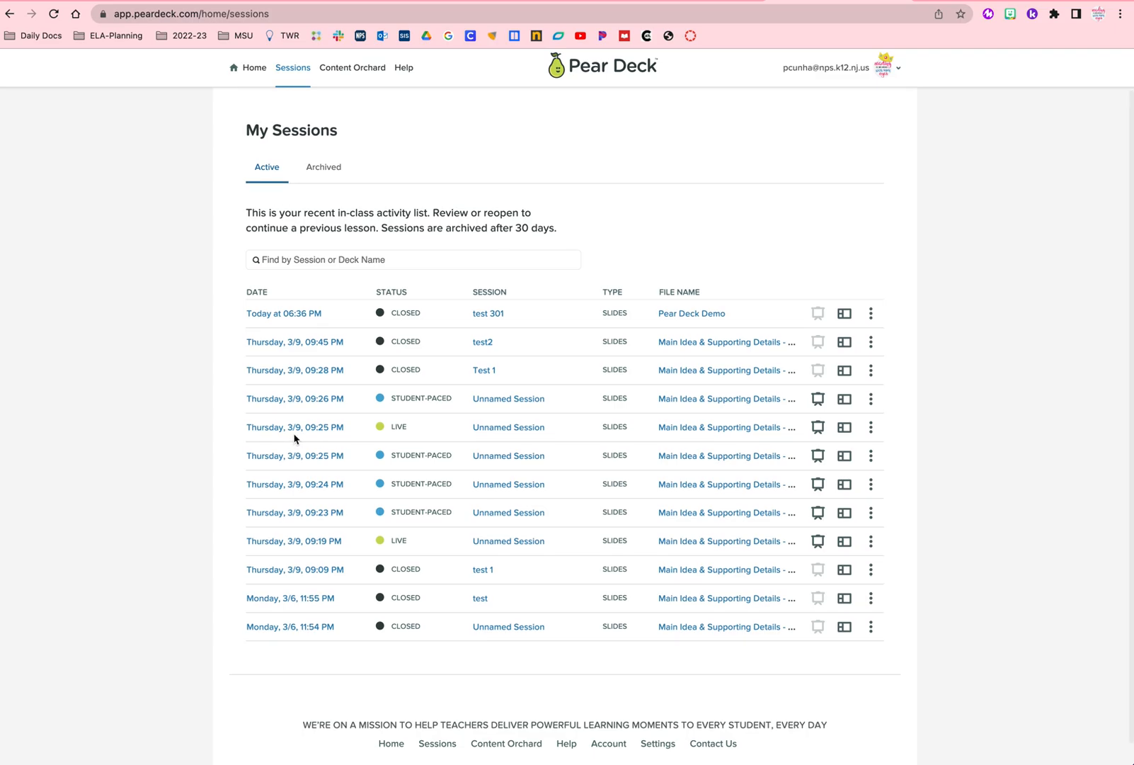
scroll(1119, 100, "down", 1)
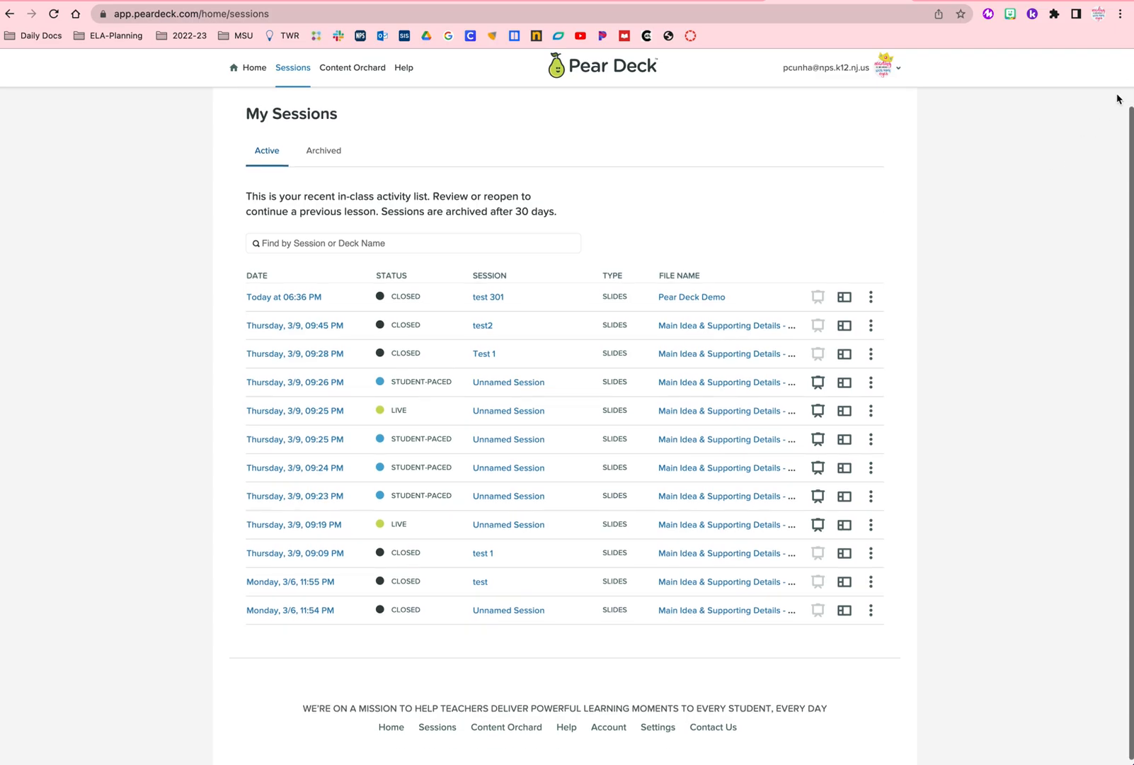